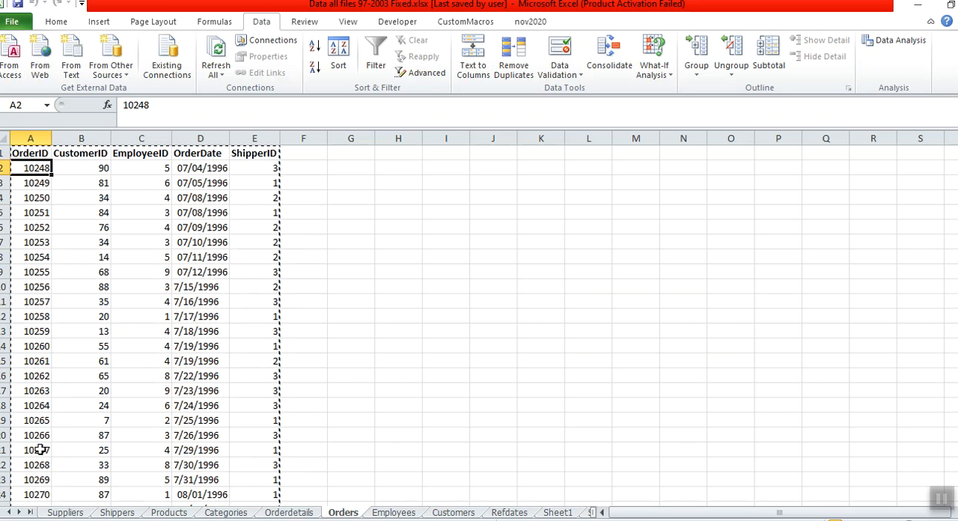
- Examine the OrderID column of the copied range on the Orders worksheet, from its first records down to its last row
{"action": "key", "text": "Down"}
{"action": "key", "text": "Down"}
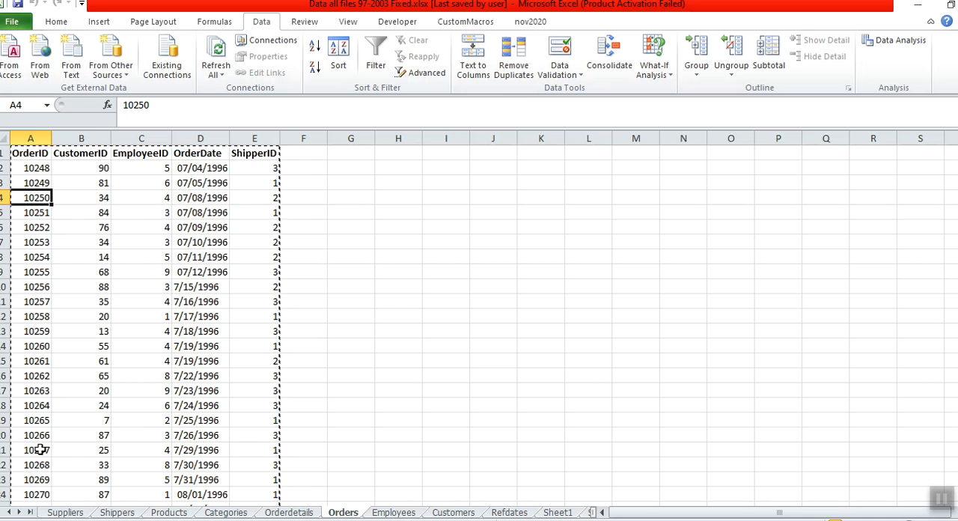
{"action": "key", "text": "ctrl+Down"}
{"action": "key", "text": "Up"}
{"action": "key", "text": "Up"}
{"action": "key", "text": "Up"}
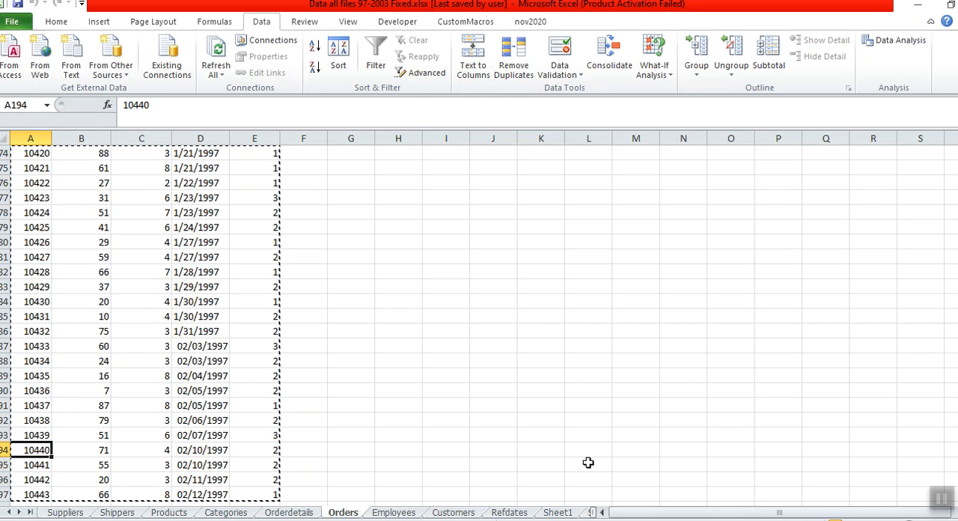
{"action": "key", "text": "Down"}
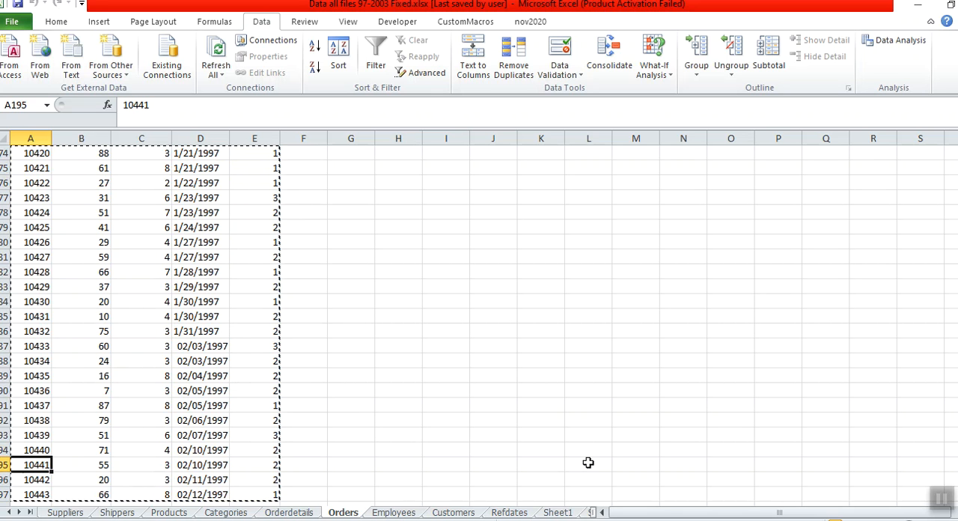
{"action": "key", "text": "Down"}
{"action": "key", "text": "Down"}
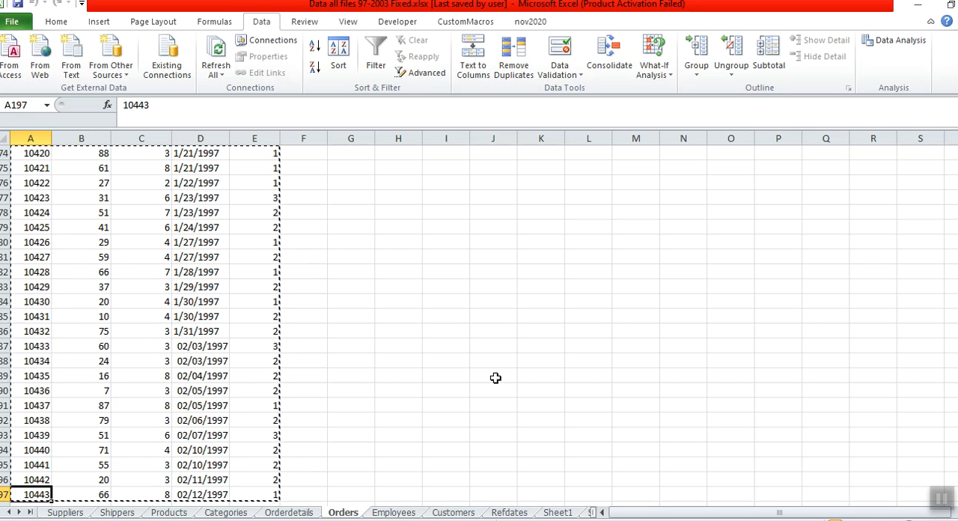
- Switch to Microsoft Access with the Database2 database open
{"action": "left_click", "coordinate": [810, 519]}
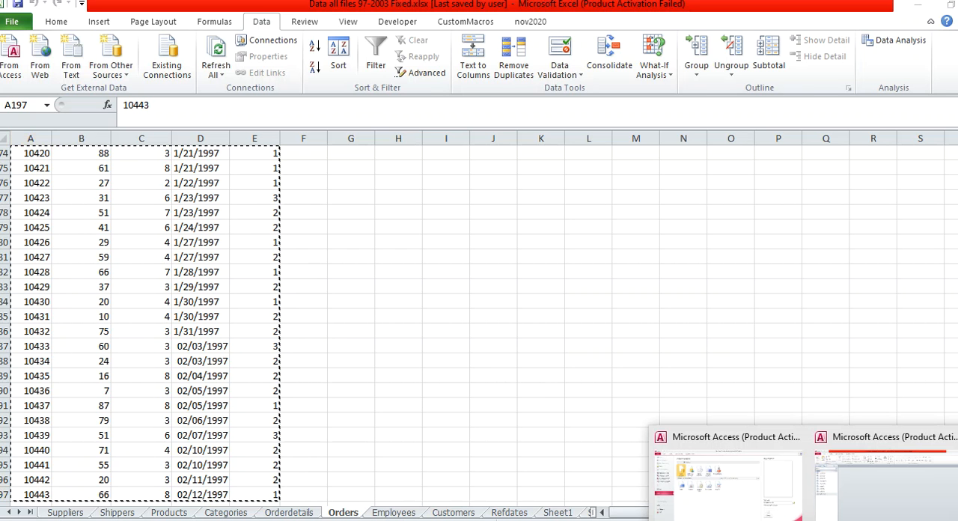
{"action": "left_click", "coordinate": [866, 513]}
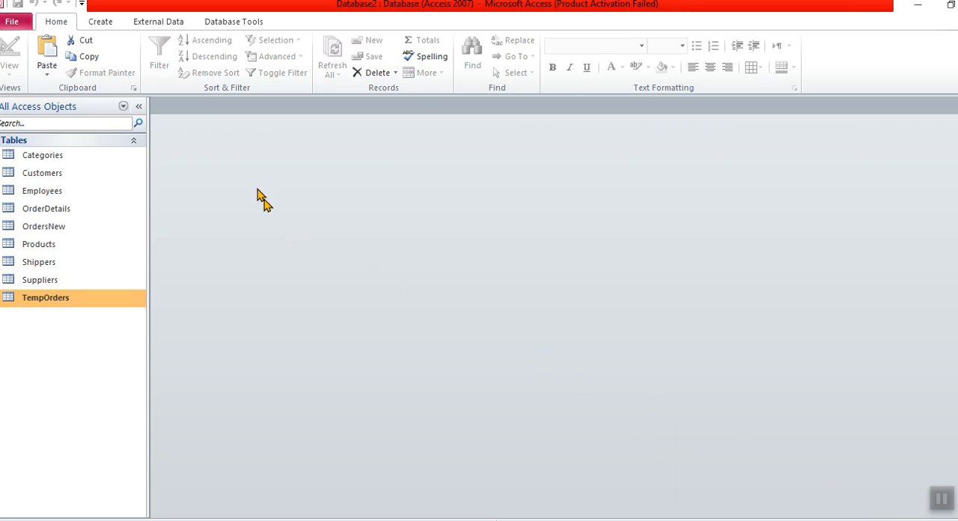
- Create a new table in the database and paste the copied Orders records over the entire table, including the ID column
{"action": "left_click", "coordinate": [101, 23]}
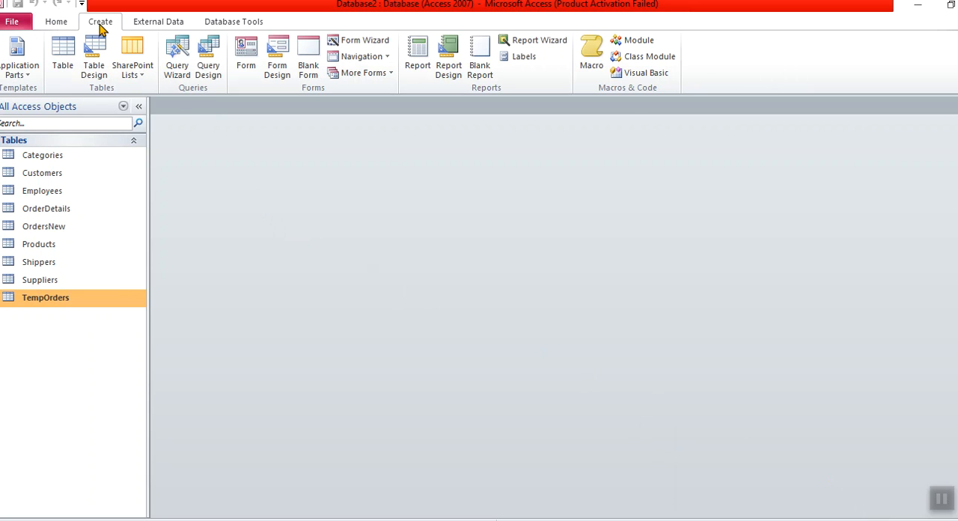
{"action": "left_click", "coordinate": [66, 49]}
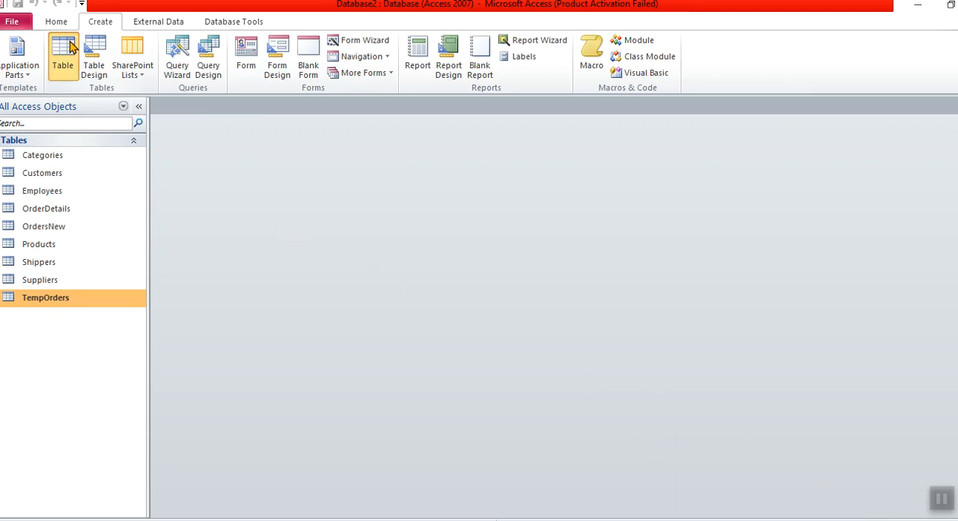
{"action": "left_click", "coordinate": [159, 122]}
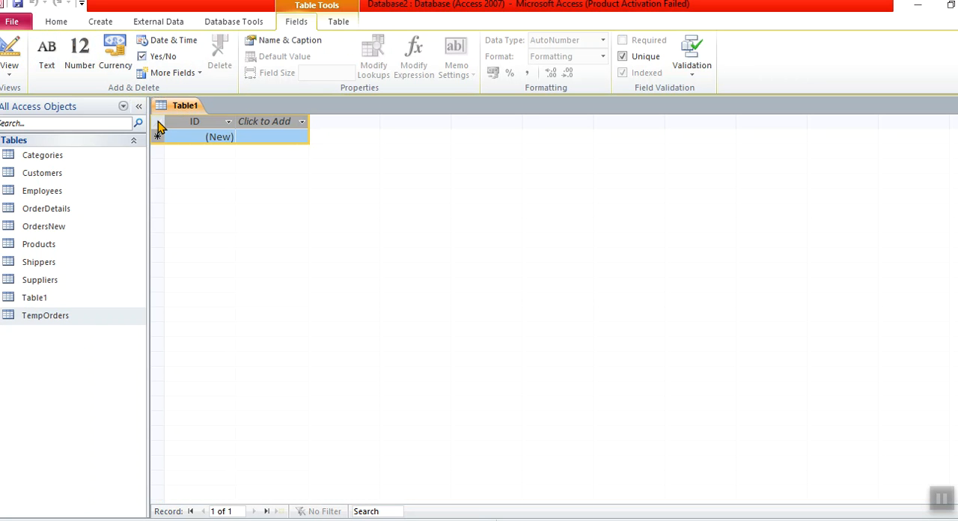
{"action": "key", "text": "ctrl+v"}
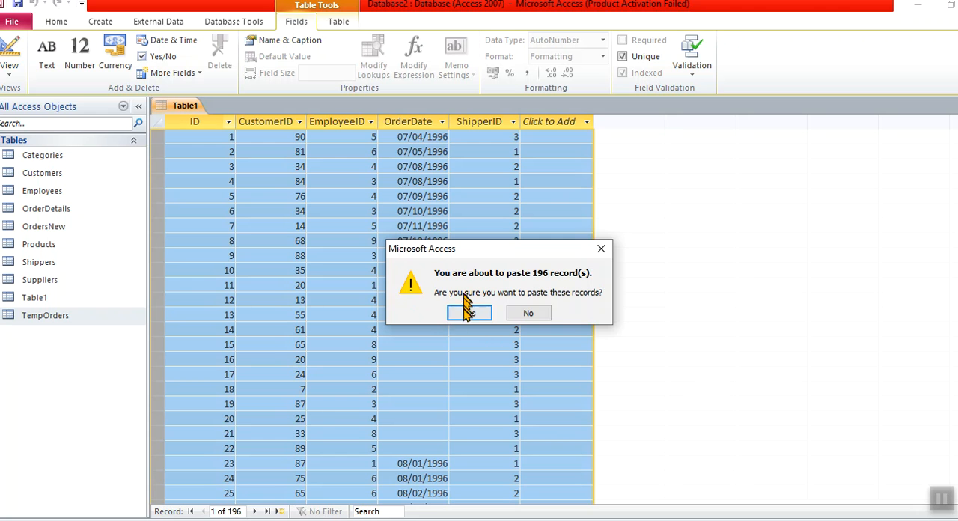
{"action": "left_click", "coordinate": [466, 313]}
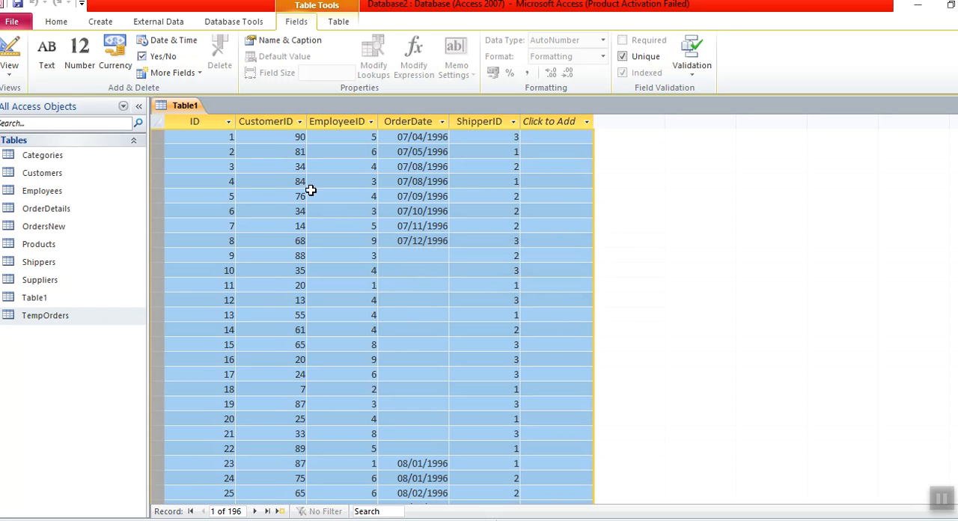
- Look through the pasted records in the new table, comparing the ID and OrderDate columns, and return to the first rows
{"action": "left_click", "coordinate": [222, 142]}
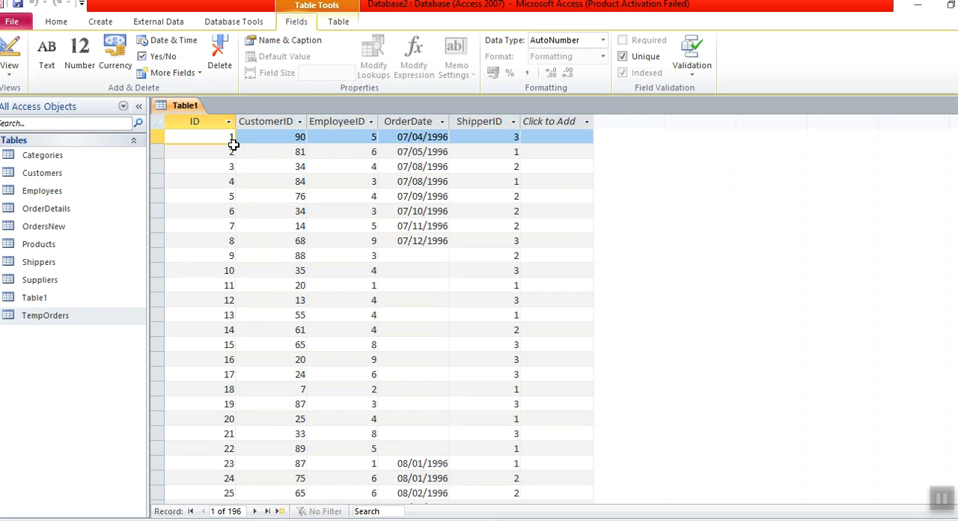
{"action": "key", "text": "Down"}
{"action": "key", "text": "Down"}
{"action": "key", "text": "Down"}
{"action": "key", "text": "Down"}
{"action": "key", "text": "Down"}
{"action": "key", "text": "Down"}
{"action": "key", "text": "Down"}
{"action": "key", "text": "Down"}
{"action": "key", "text": "Down"}
{"action": "key", "text": "Down"}
{"action": "key", "text": "Down"}
{"action": "key", "text": "Down"}
{"action": "key", "text": "Down"}
{"action": "key", "text": "Down"}
{"action": "key", "text": "Down"}
{"action": "key", "text": "Down"}
{"action": "key", "text": "Down"}
{"action": "key", "text": "Down"}
{"action": "key", "text": "Down"}
{"action": "key", "text": "Down"}
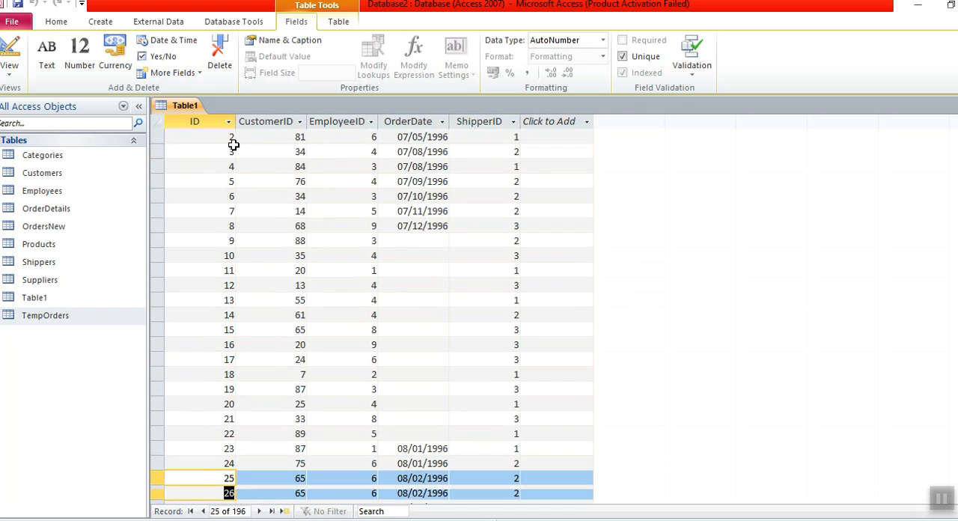
{"action": "key", "text": "Down"}
{"action": "key", "text": "Down"}
{"action": "key", "text": "Down"}
{"action": "key", "text": "Down"}
{"action": "key", "text": "Down"}
{"action": "key", "text": "Down"}
{"action": "key", "text": "Down"}
{"action": "key", "text": "Down"}
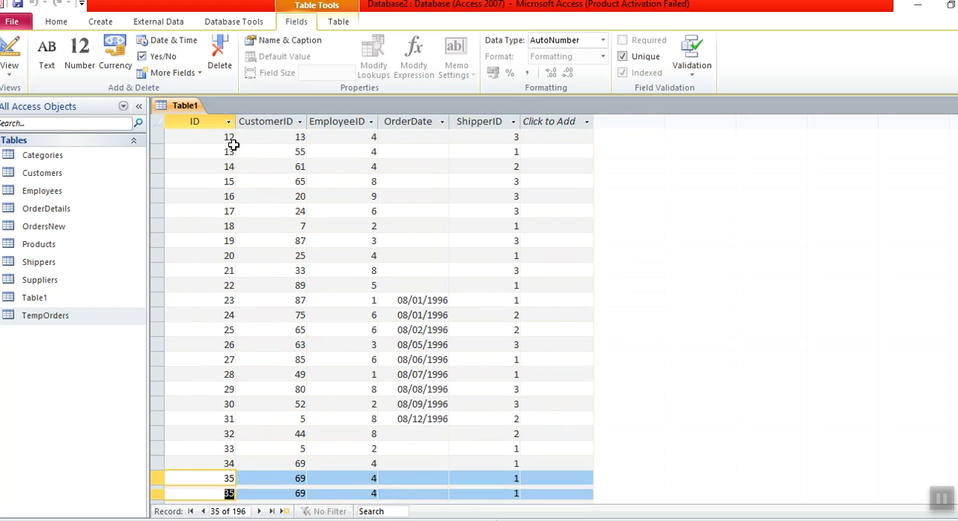
{"action": "key", "text": "Up"}
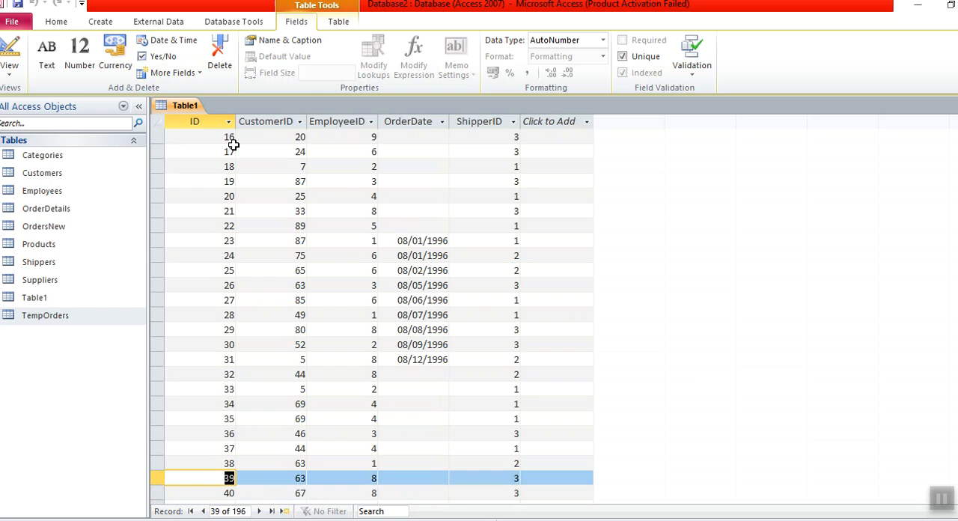
{"action": "key", "text": "Up"}
{"action": "key", "text": "Up"}
{"action": "key", "text": "Up"}
{"action": "key", "text": "Up"}
{"action": "key", "text": "Up"}
{"action": "key", "text": "Down"}
{"action": "key", "text": "Down"}
{"action": "key", "text": "Down"}
{"action": "key", "text": "Down"}
{"action": "key", "text": "Down"}
{"action": "key", "text": "Down"}
{"action": "key", "text": "Down"}
{"action": "key", "text": "Down"}
{"action": "key", "text": "Down"}
{"action": "key", "text": "Down"}
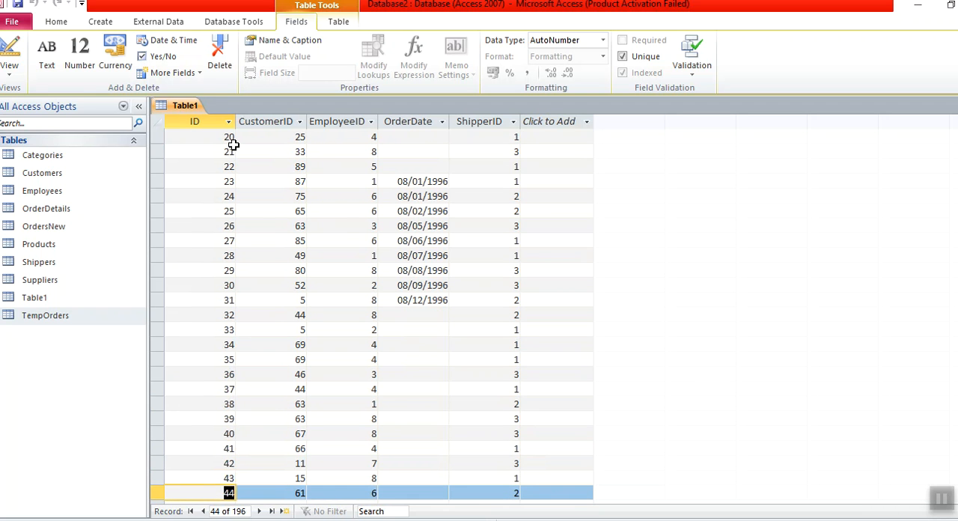
{"action": "key", "text": "Down"}
{"action": "key", "text": "Up"}
{"action": "key", "text": "Down"}
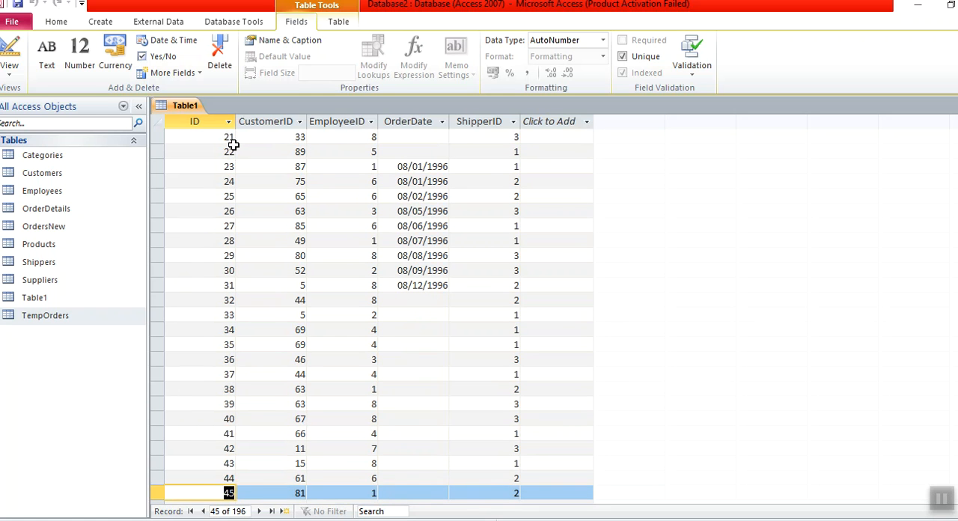
{"action": "key", "text": "ctrl+Home"}
{"action": "key", "text": "Down"}
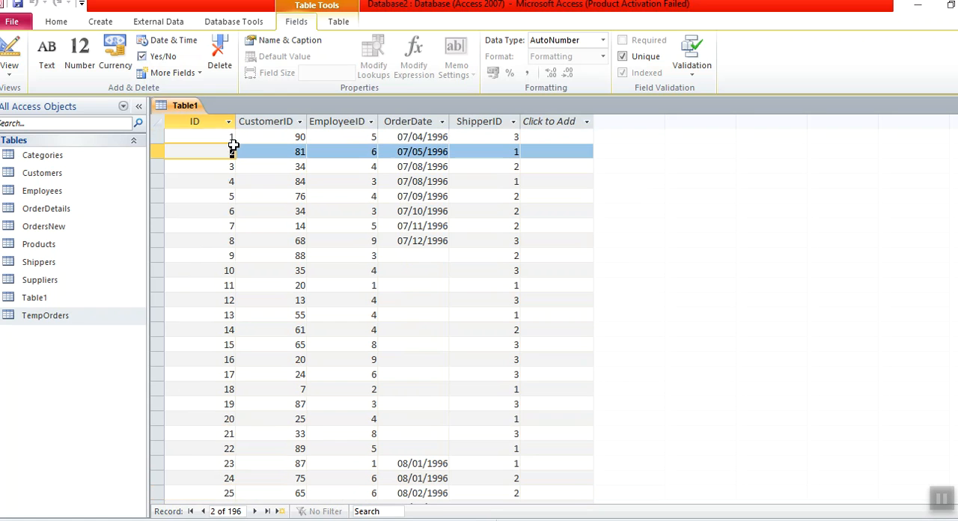
- Save the new table under the name Table1
{"action": "right_click", "coordinate": [193, 116]}
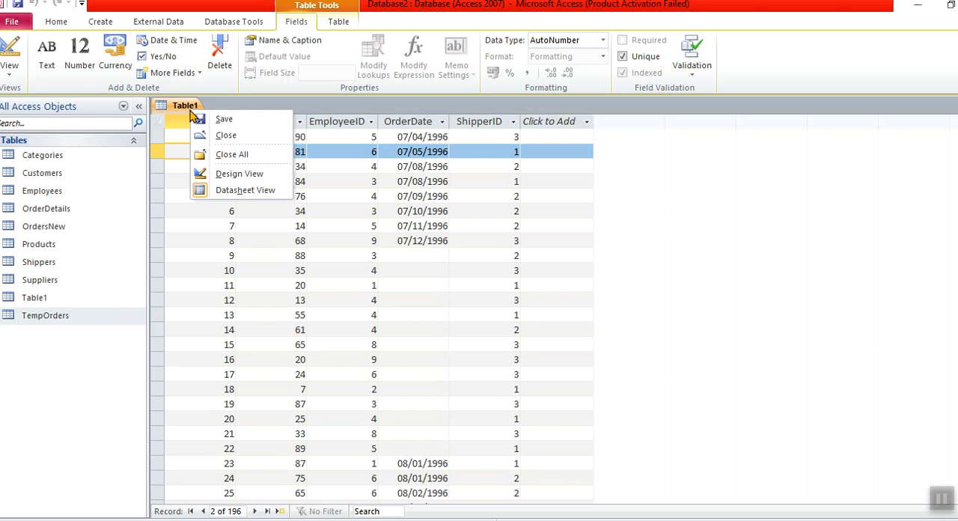
{"action": "left_click", "coordinate": [209, 122]}
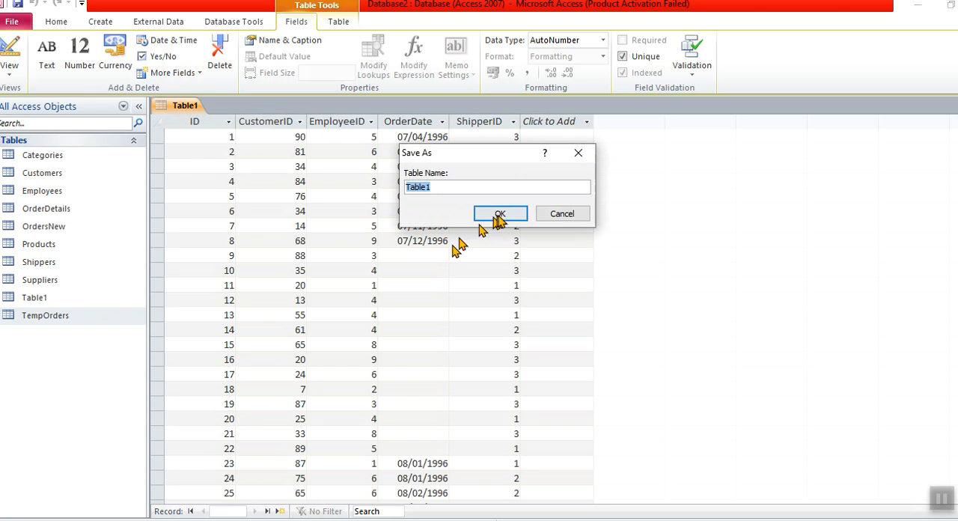
{"action": "left_click", "coordinate": [515, 216]}
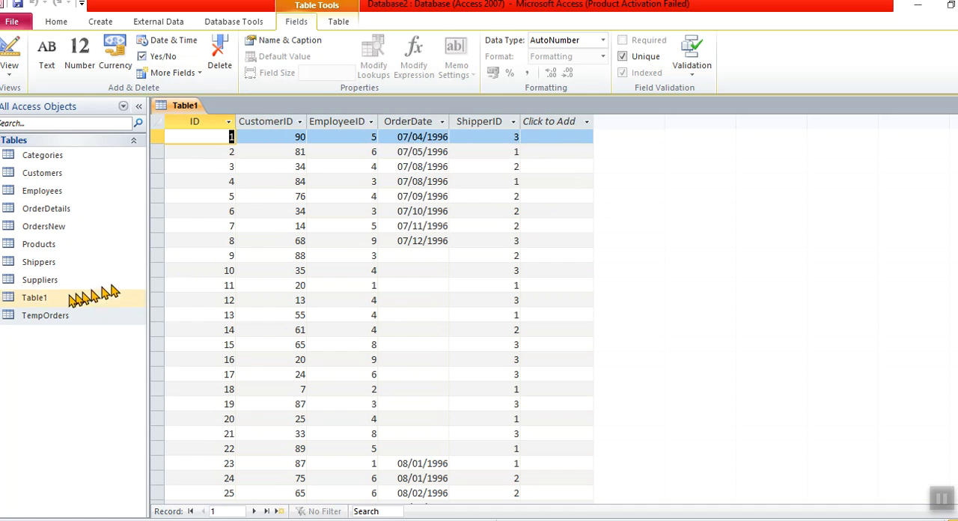
- Try to delete Table1 from the database while its datasheet is still open
{"action": "left_click", "coordinate": [43, 299]}
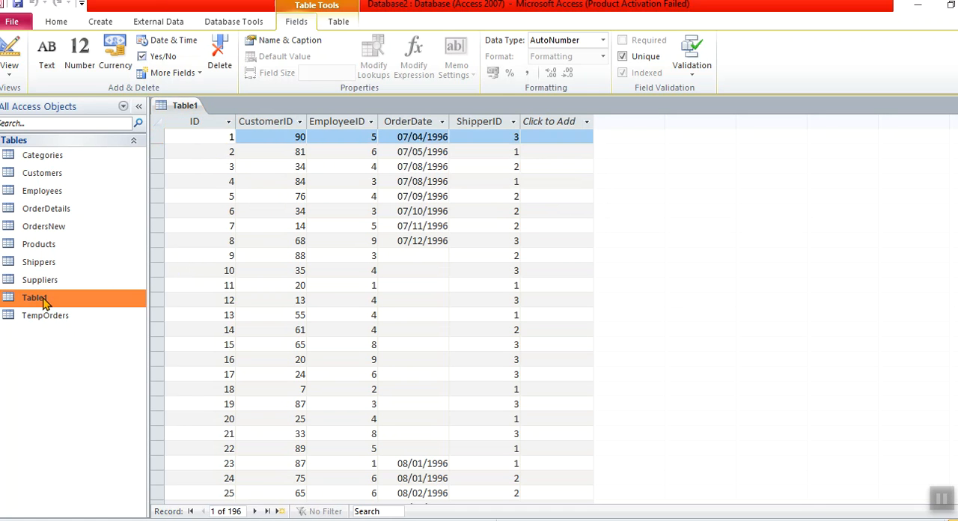
{"action": "right_click", "coordinate": [45, 301]}
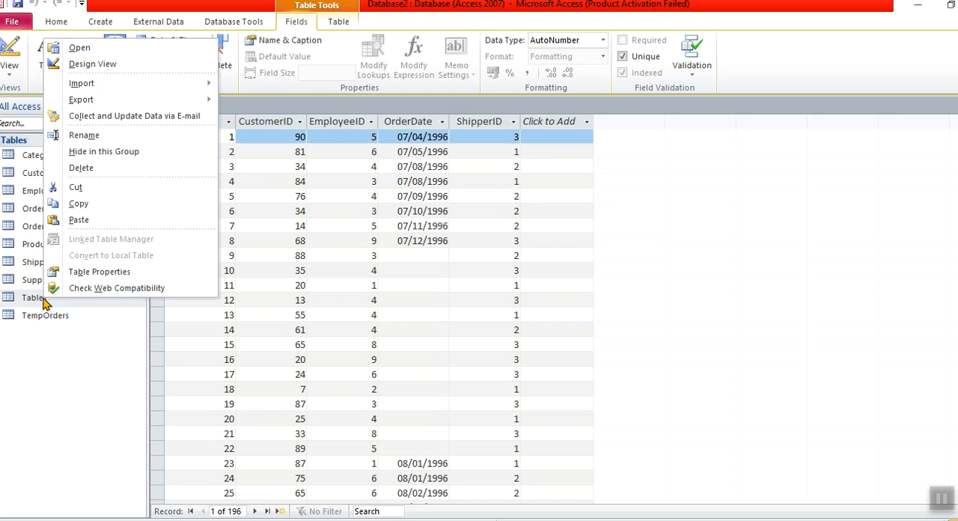
{"action": "left_click", "coordinate": [87, 171]}
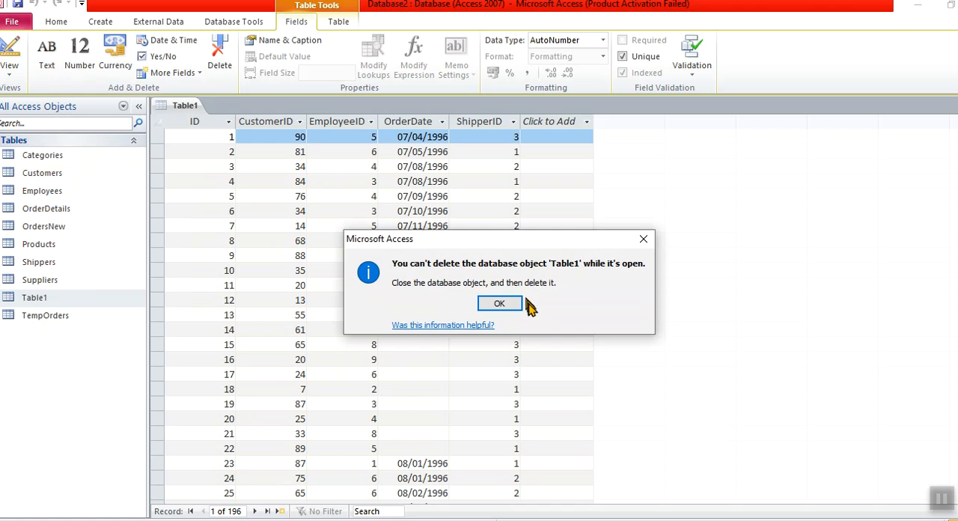
{"action": "left_click", "coordinate": [500, 303]}
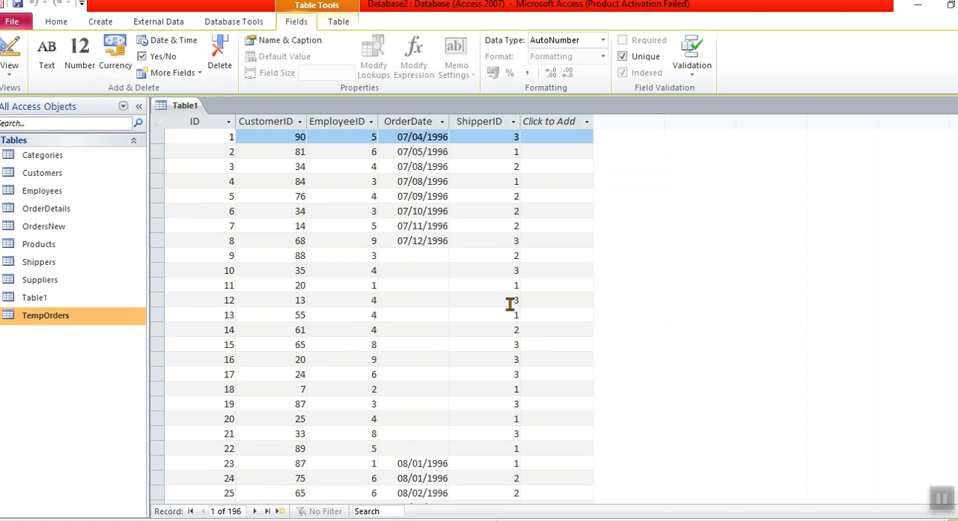
{"action": "left_click", "coordinate": [54, 302]}
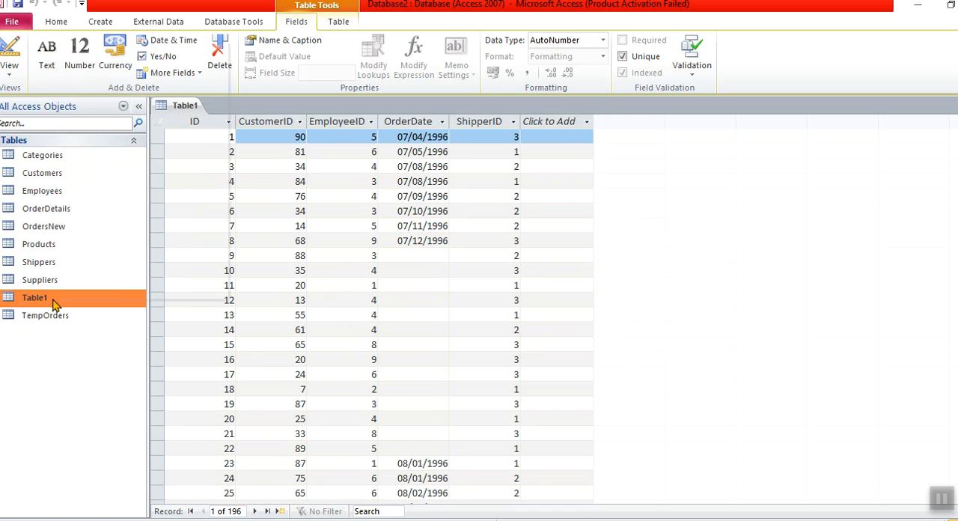
{"action": "right_click", "coordinate": [54, 302]}
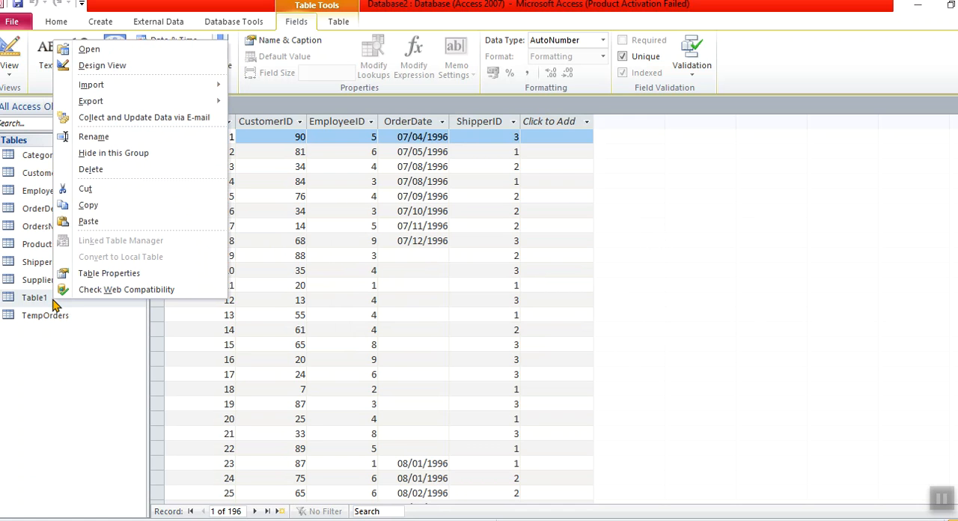
{"action": "left_click", "coordinate": [98, 172]}
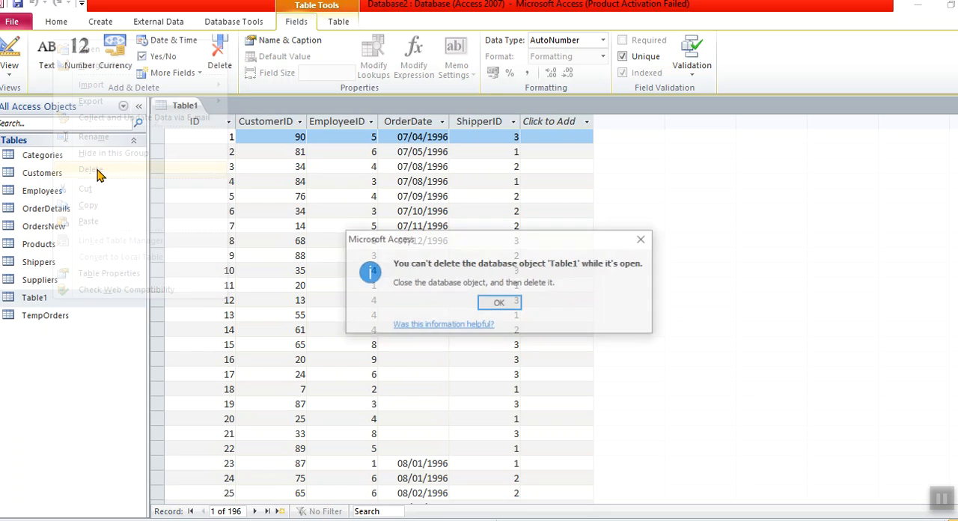
{"action": "left_click", "coordinate": [500, 303]}
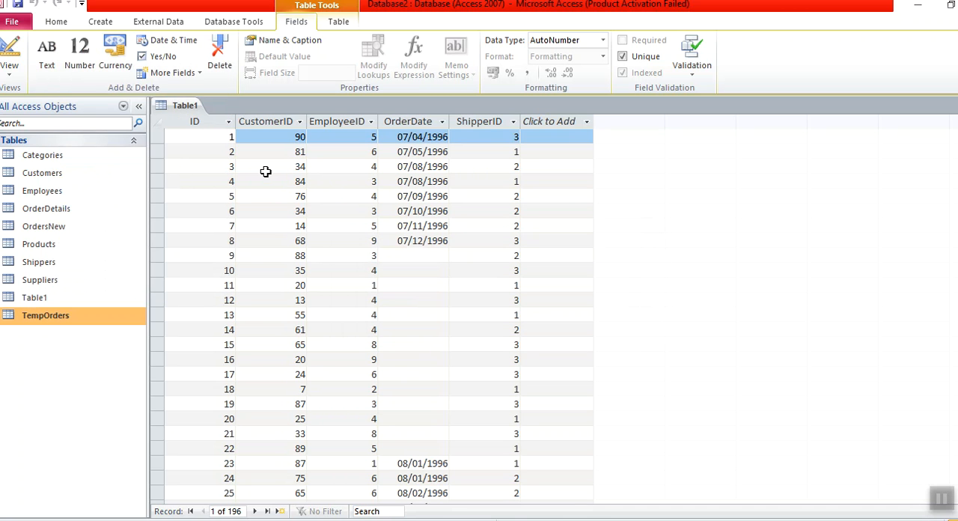
- Close the Table1 datasheet and delete Table1 from the database
{"action": "left_click", "coordinate": [184, 108]}
{"action": "key", "text": "ctrl+w"}
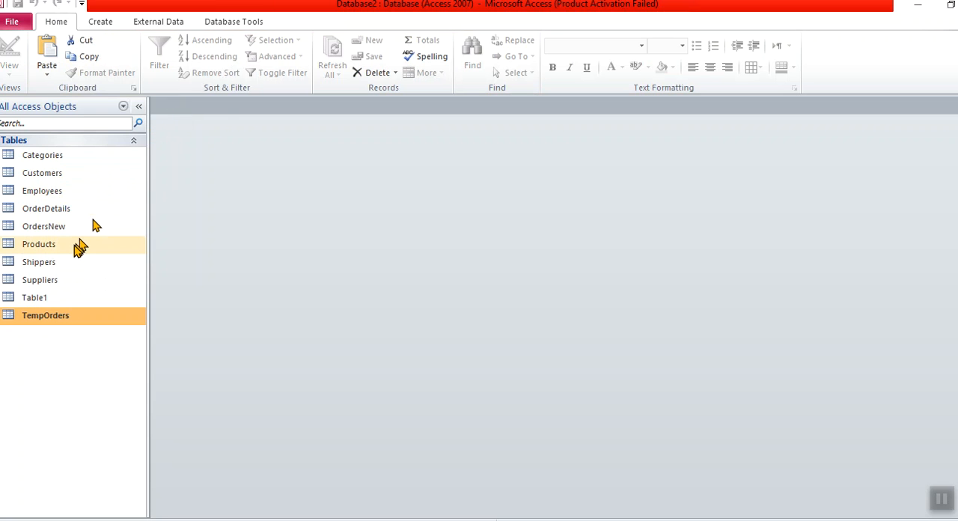
{"action": "left_click", "coordinate": [50, 299]}
{"action": "right_click", "coordinate": [50, 300]}
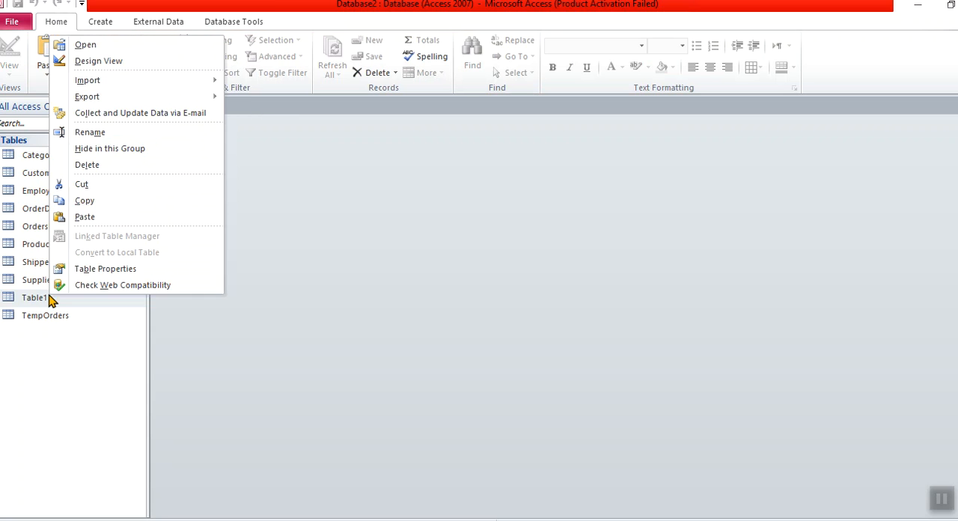
{"action": "left_click", "coordinate": [95, 167]}
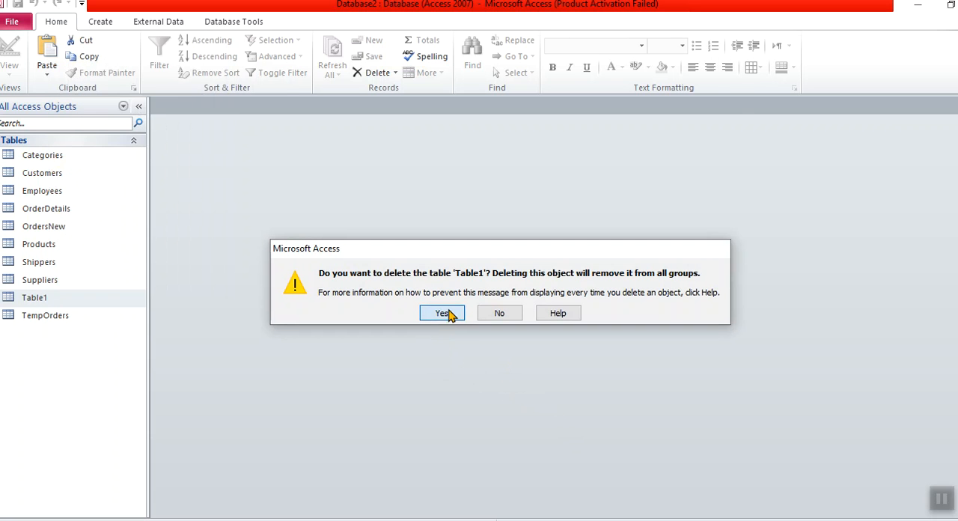
{"action": "left_click", "coordinate": [445, 313]}
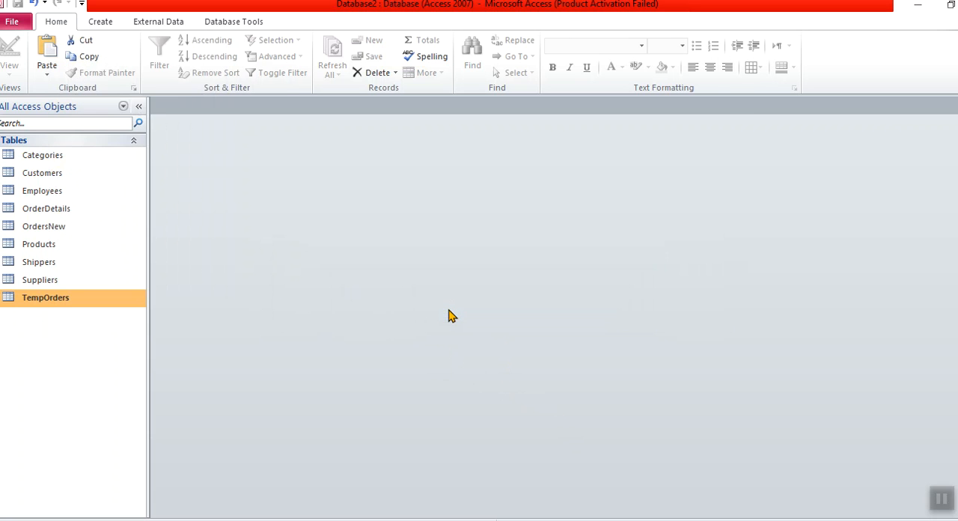
- Create a new blank table and paste the copied order records into it, accepting the paste confirmation
{"action": "left_click", "coordinate": [101, 27]}
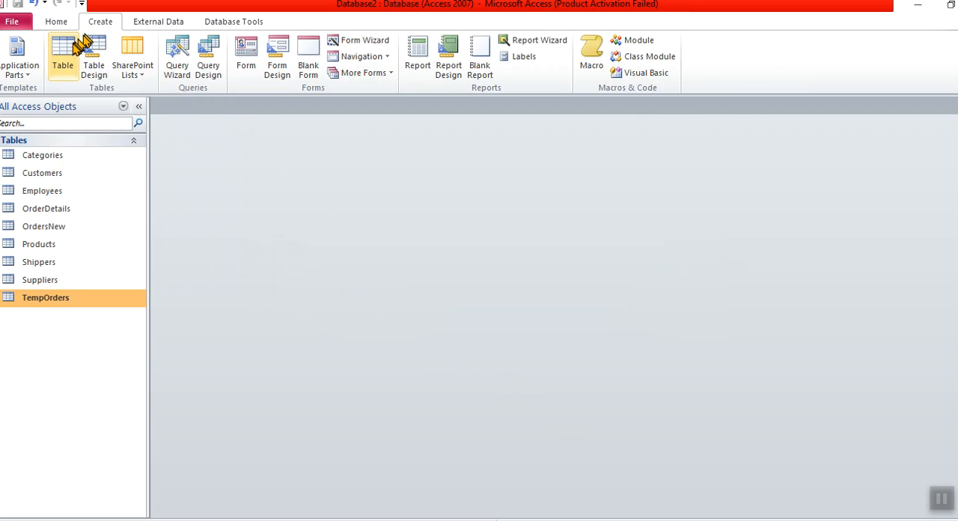
{"action": "left_click", "coordinate": [71, 46]}
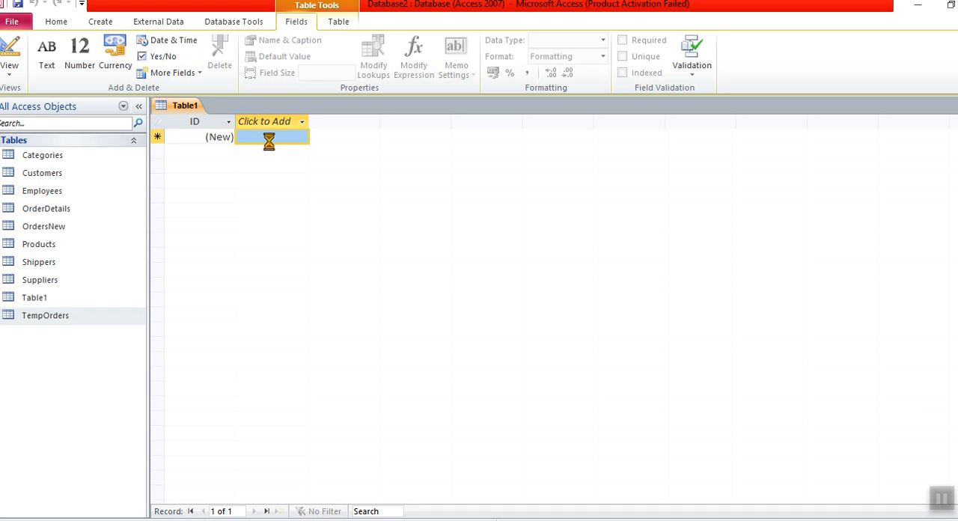
{"action": "key", "text": "ctrl+v"}
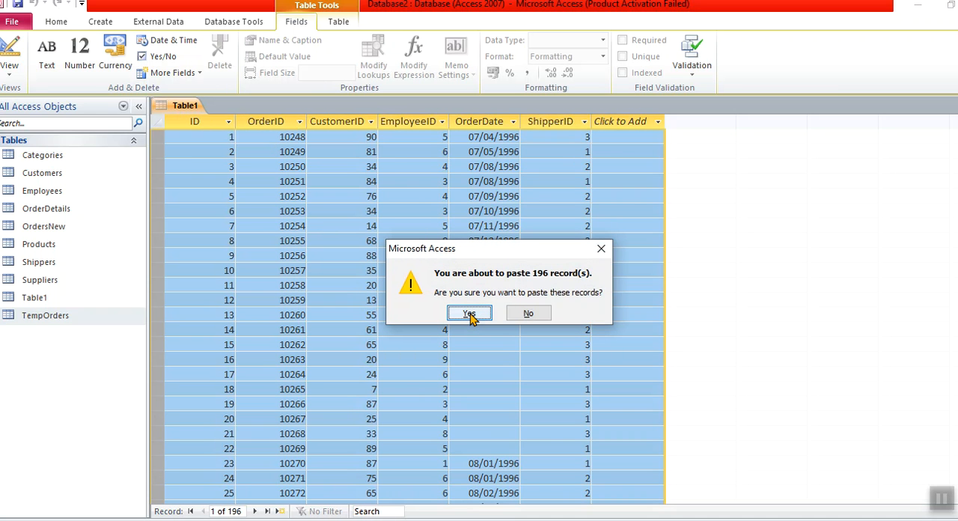
{"action": "left_click", "coordinate": [470, 314]}
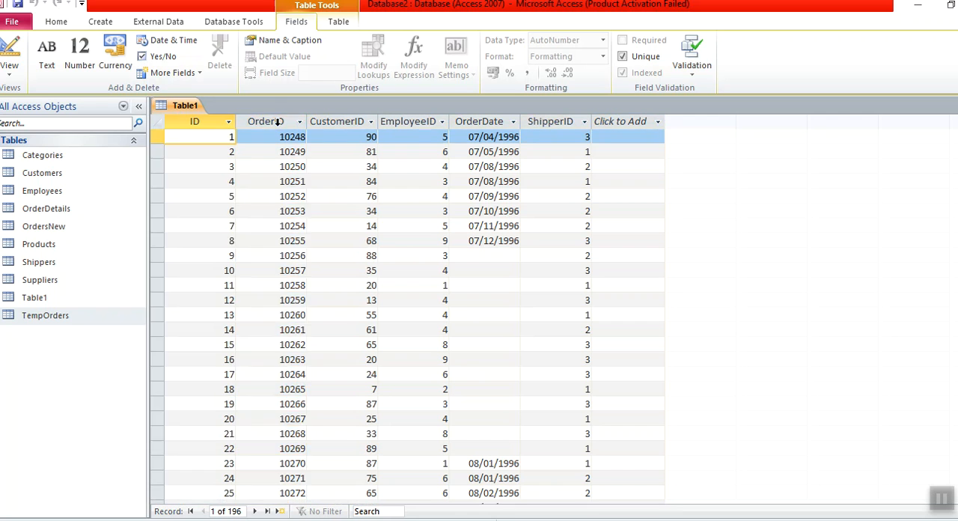
- Switch the new table to Design view, saving it under the name Table1
{"action": "left_click", "coordinate": [277, 121]}
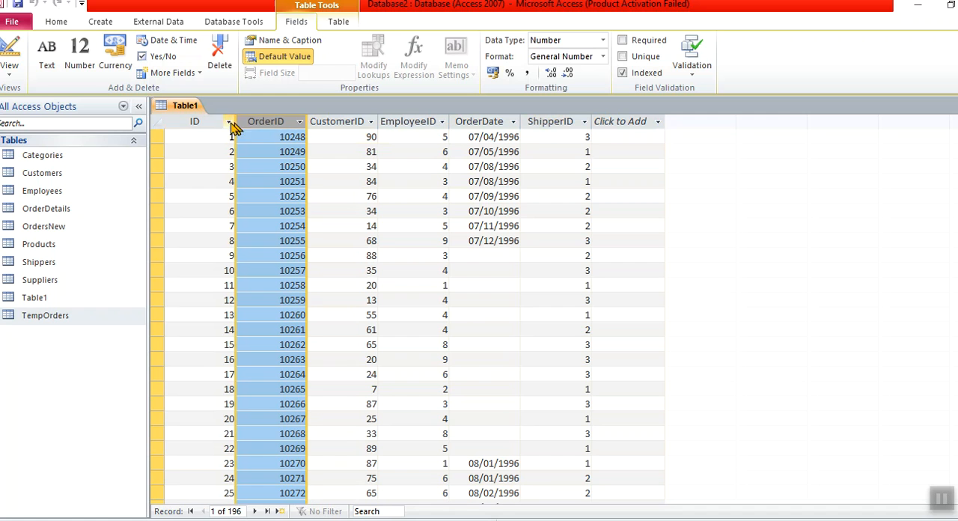
{"action": "left_click", "coordinate": [211, 125]}
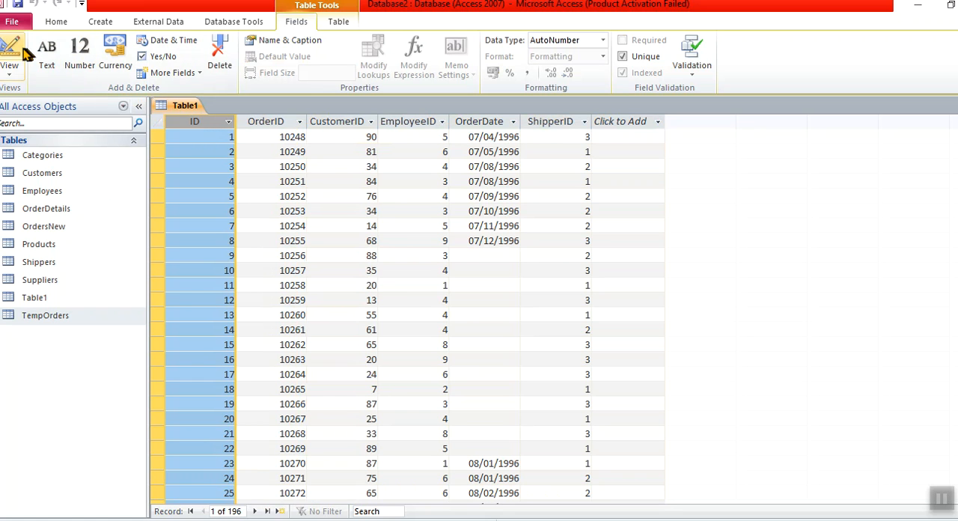
{"action": "left_click", "coordinate": [18, 72]}
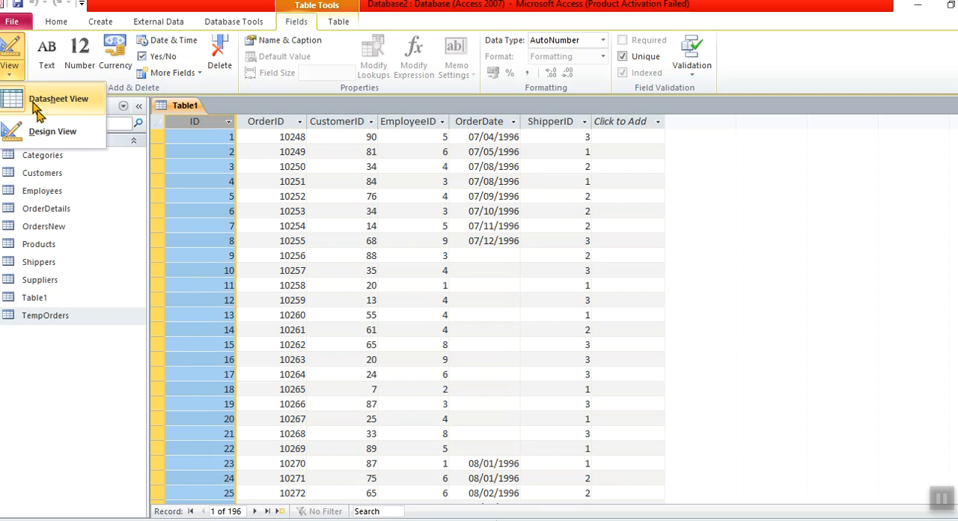
{"action": "left_click", "coordinate": [46, 131]}
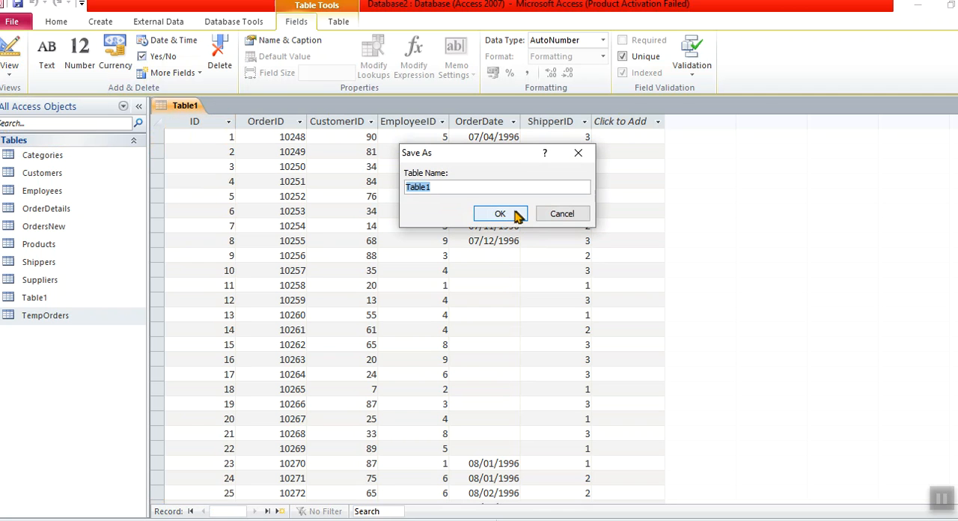
{"action": "left_click", "coordinate": [499, 215]}
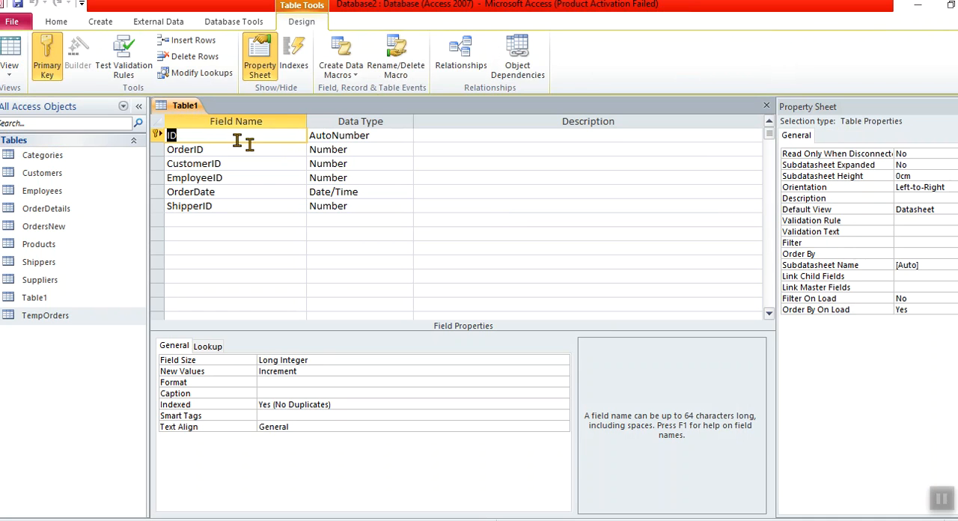
- Examine the fields of Table1 from ID to ShipperID, checking their data types, properties and the primary key
{"action": "left_click", "coordinate": [187, 139]}
{"action": "left_click", "coordinate": [157, 135]}
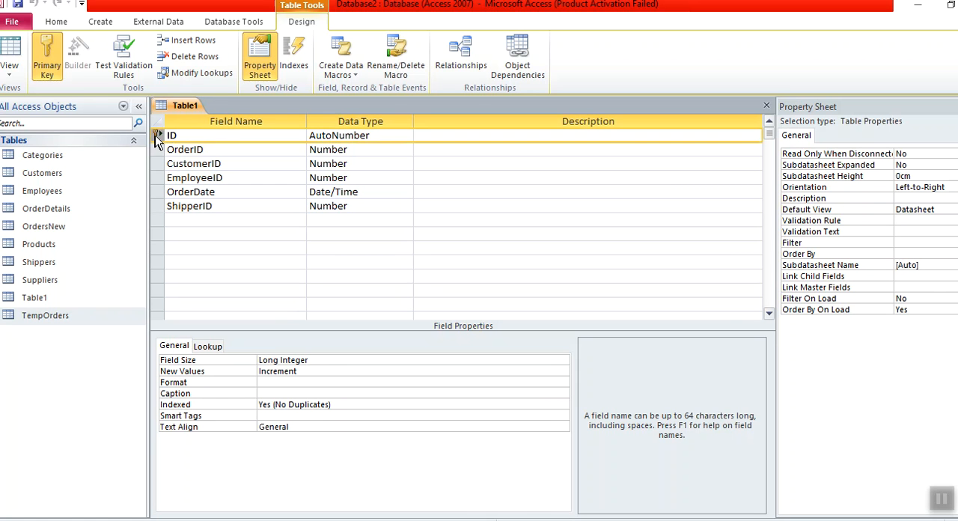
{"action": "left_click", "coordinate": [362, 137]}
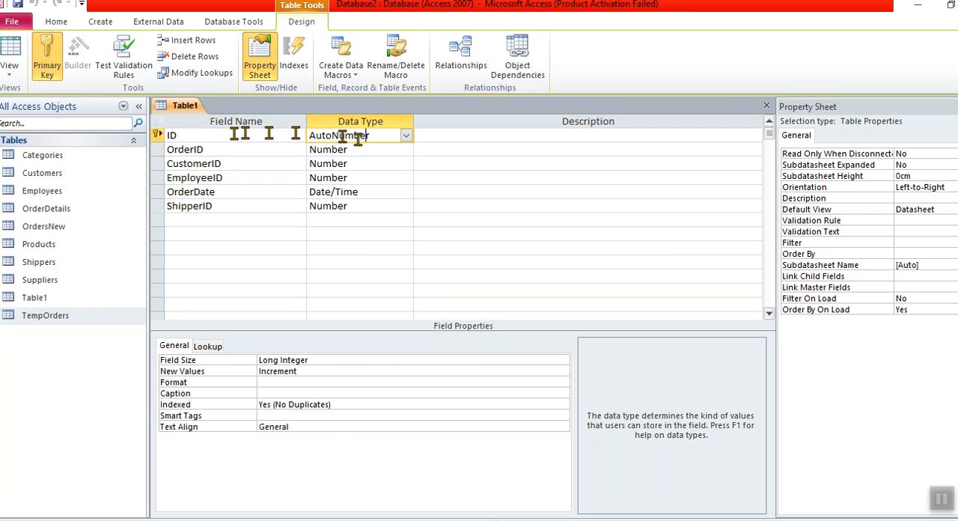
{"action": "left_click", "coordinate": [199, 135]}
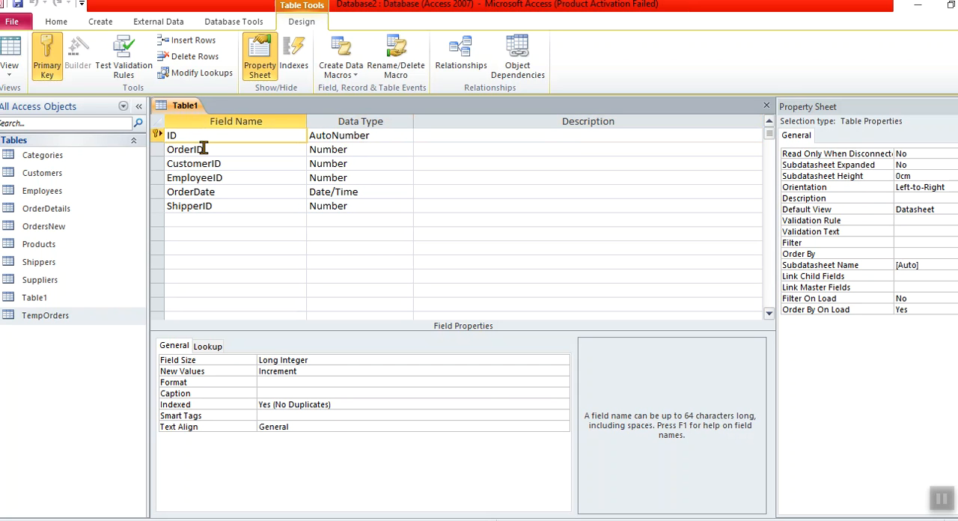
{"action": "left_click", "coordinate": [186, 150]}
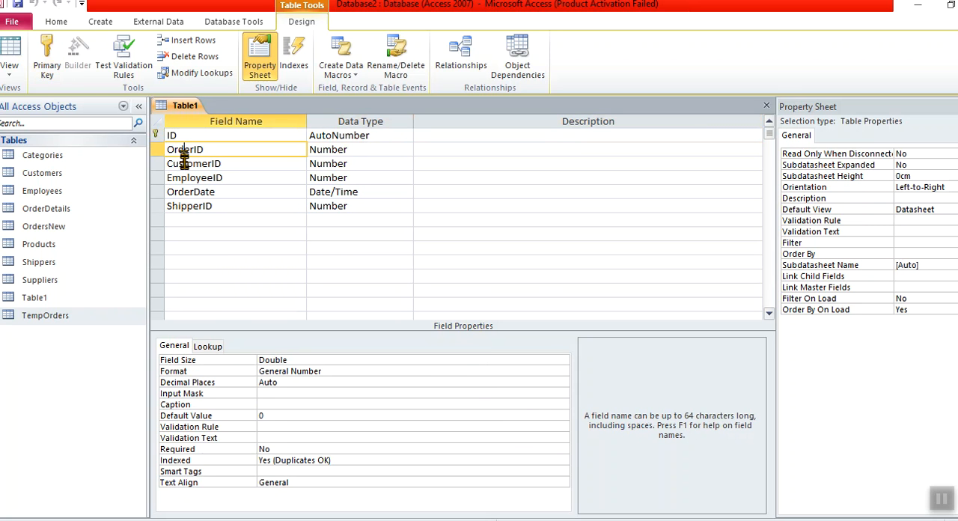
{"action": "left_click", "coordinate": [187, 163]}
{"action": "double_click", "coordinate": [188, 180]}
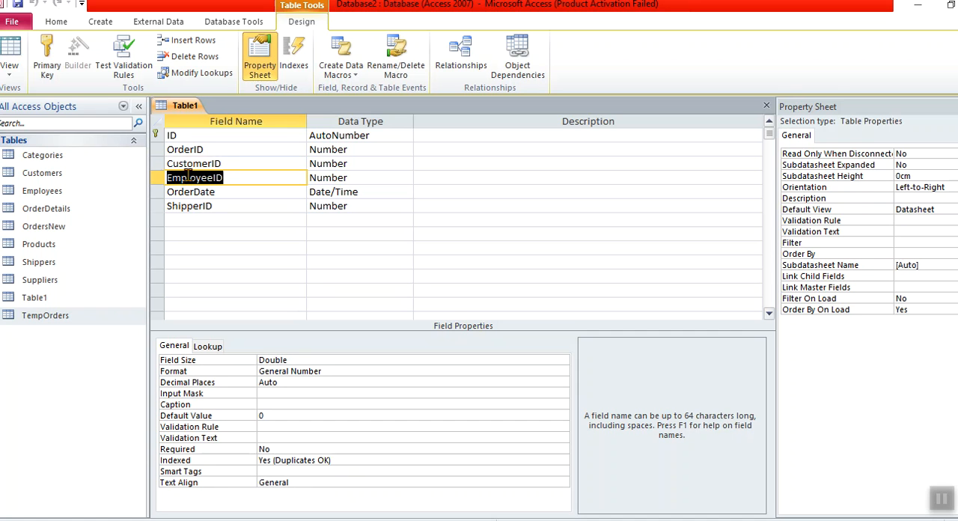
{"action": "left_click", "coordinate": [189, 193]}
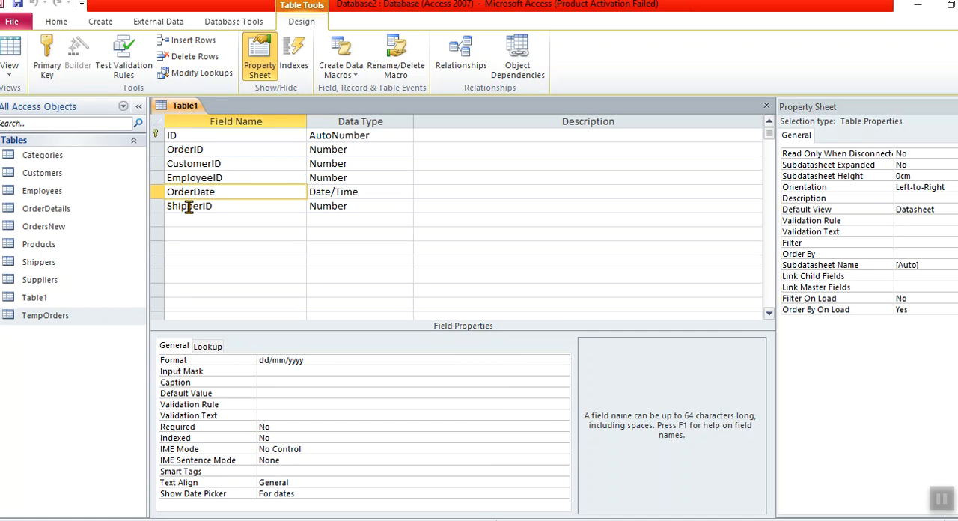
{"action": "left_click", "coordinate": [190, 206]}
{"action": "left_click", "coordinate": [158, 149]}
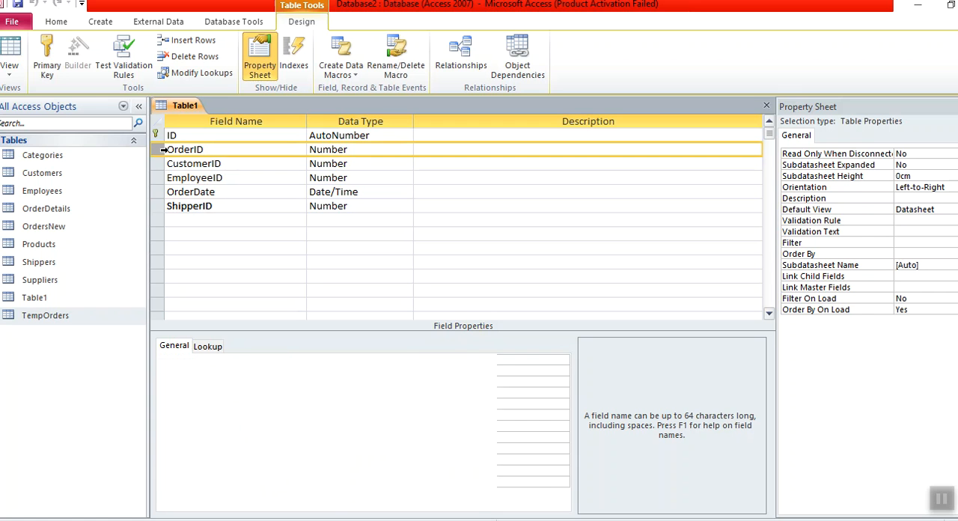
{"action": "left_click", "coordinate": [160, 209], "text": "shift"}
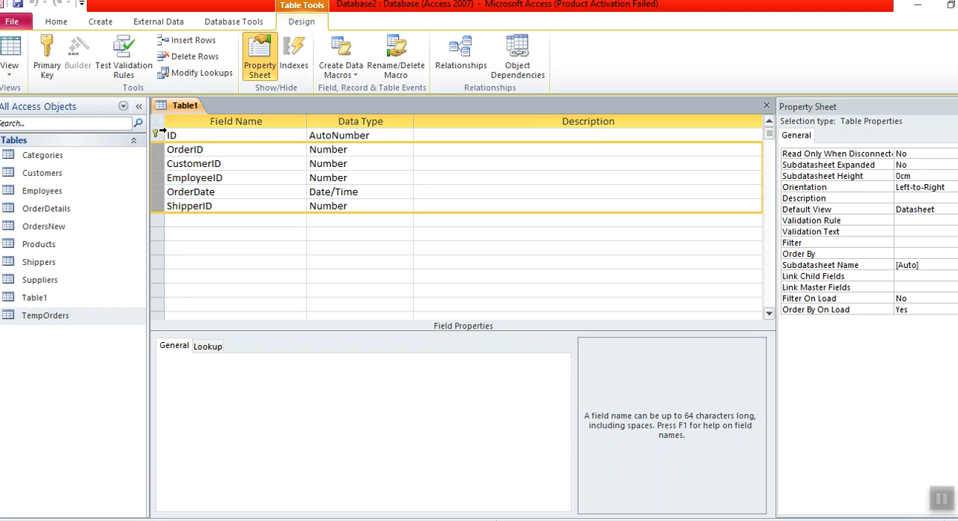
{"action": "left_click", "coordinate": [196, 150]}
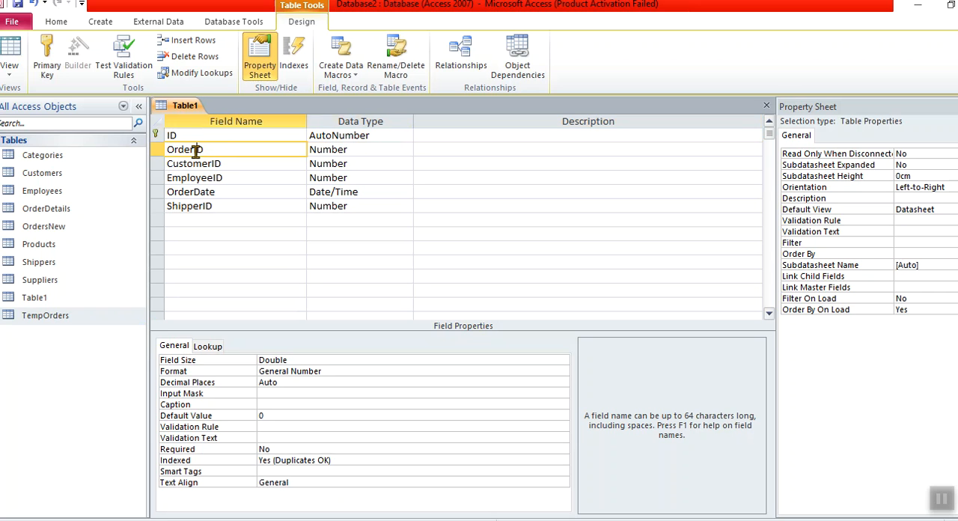
{"action": "double_click", "coordinate": [187, 149]}
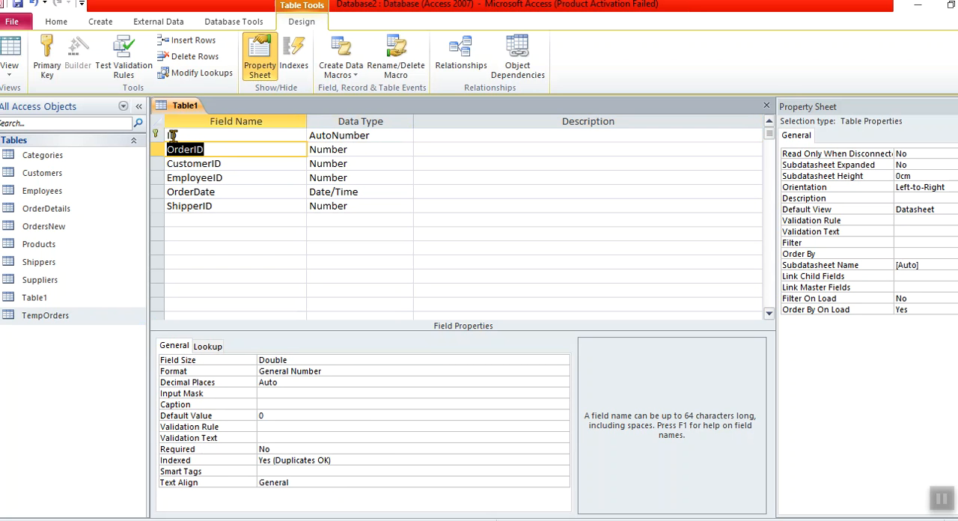
- Try the Yes/No data type on the ID field, undo it, and go to the OrderID field name
{"action": "left_click", "coordinate": [172, 135]}
{"action": "double_click", "coordinate": [399, 137]}
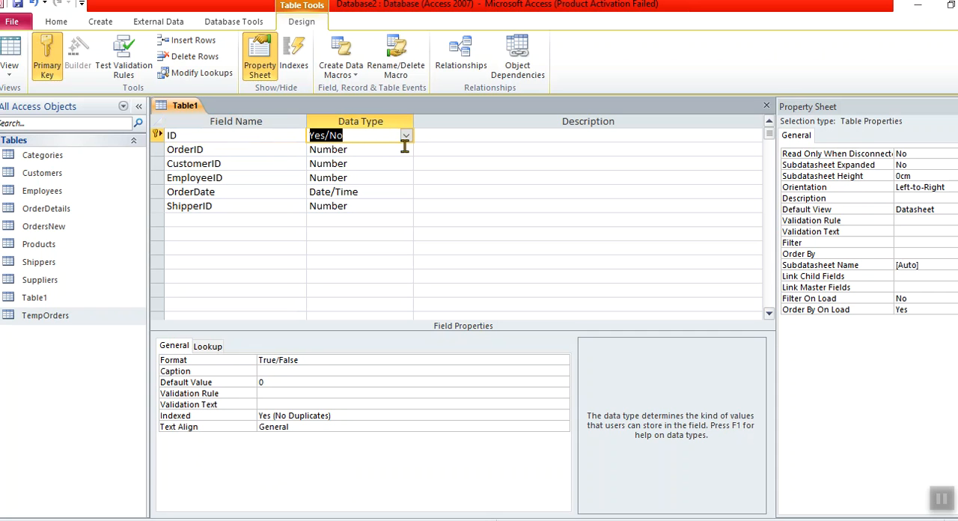
{"action": "key", "text": "ctrl+z"}
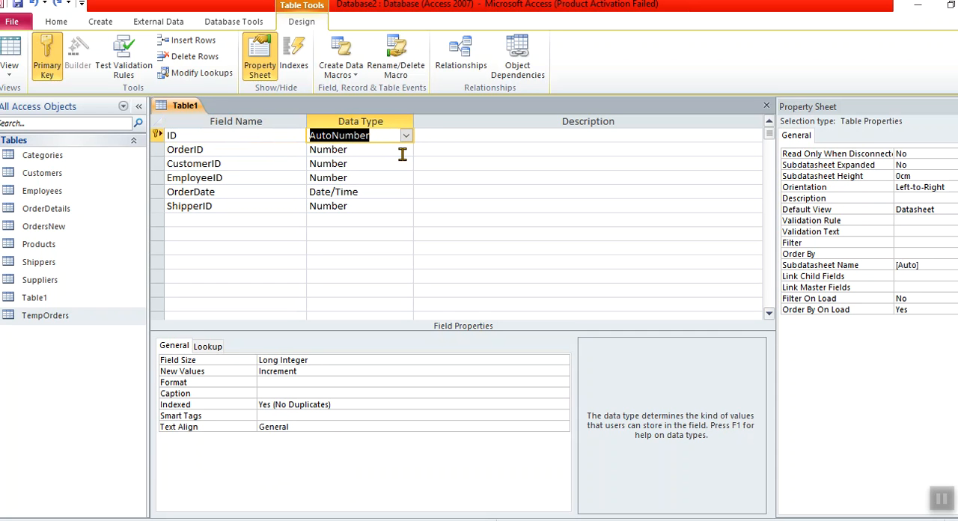
{"action": "left_click", "coordinate": [262, 135]}
{"action": "left_click", "coordinate": [254, 148]}
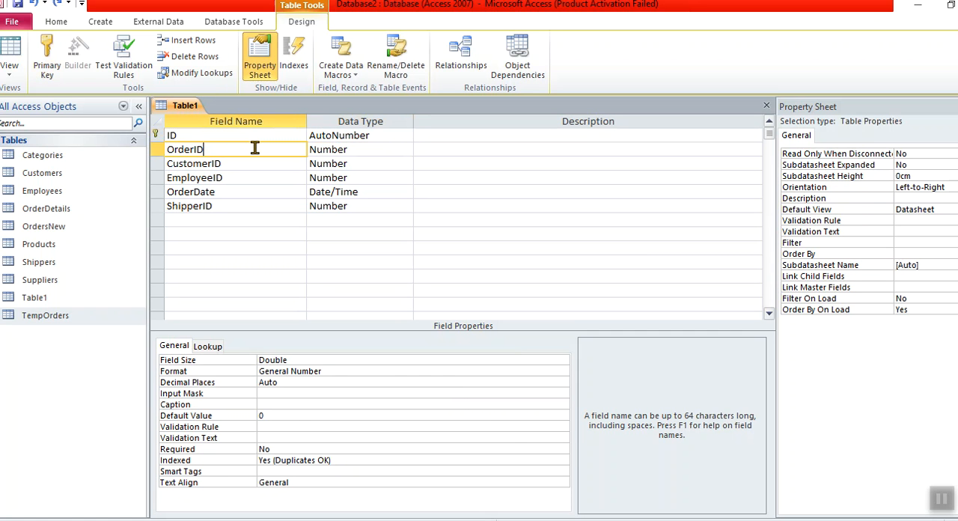
- Save Table1 and compare its OrderID and ID columns in Datasheet view before returning to Design view
{"action": "left_click", "coordinate": [10, 51]}
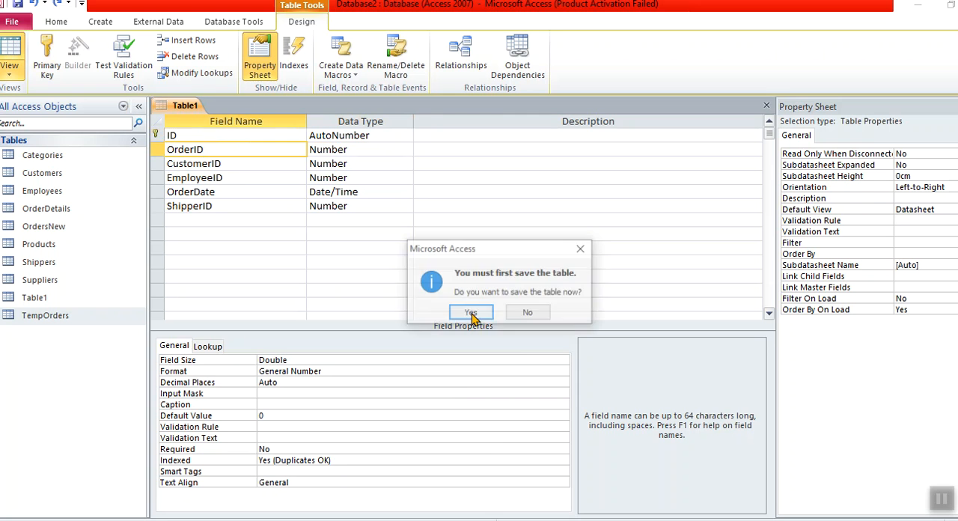
{"action": "left_click", "coordinate": [470, 314]}
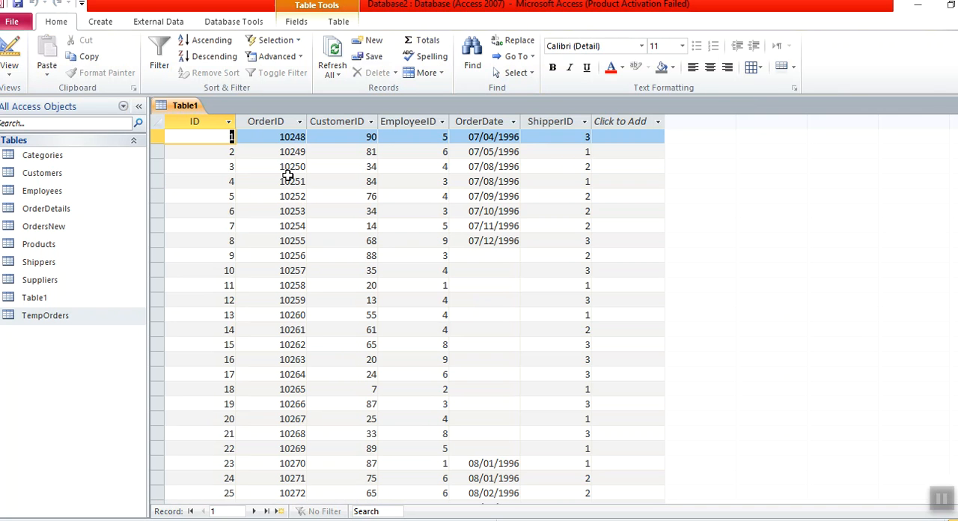
{"action": "left_click", "coordinate": [278, 125]}
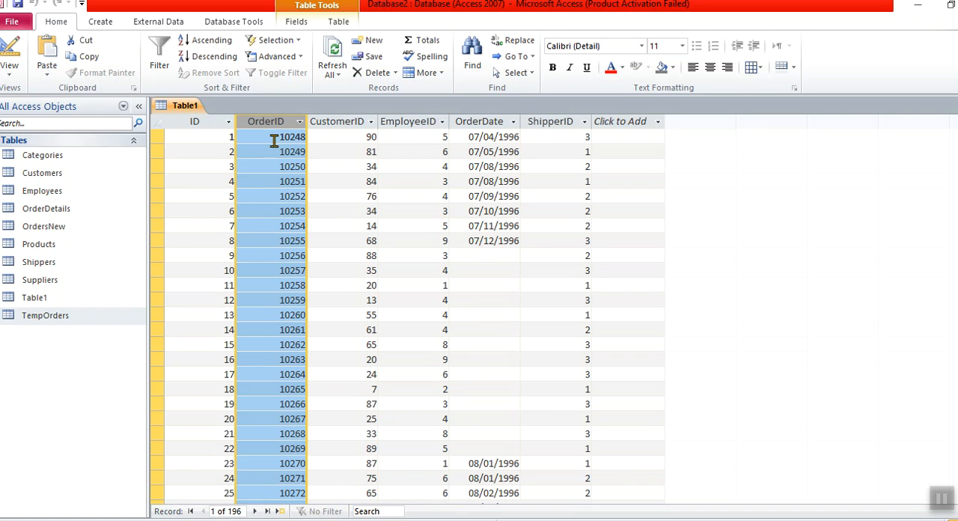
{"action": "left_click", "coordinate": [202, 120]}
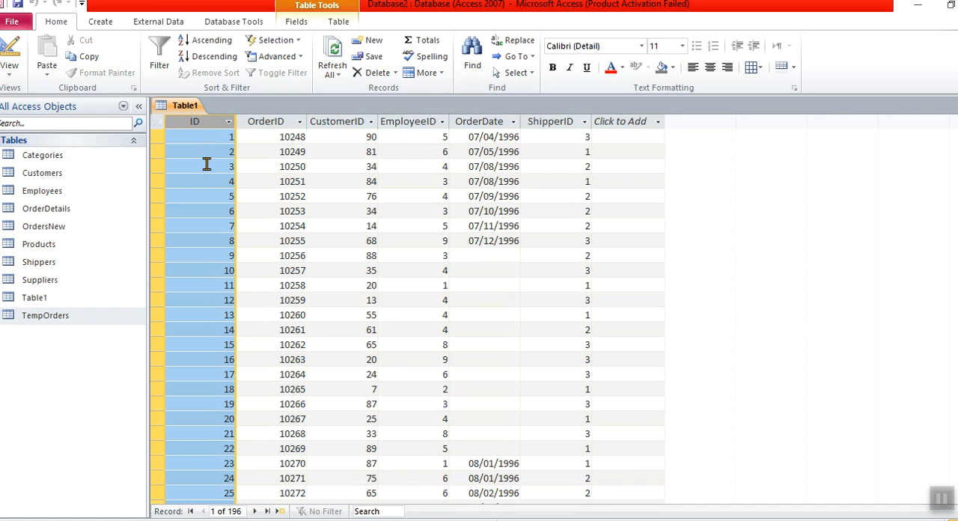
{"action": "left_click", "coordinate": [18, 46]}
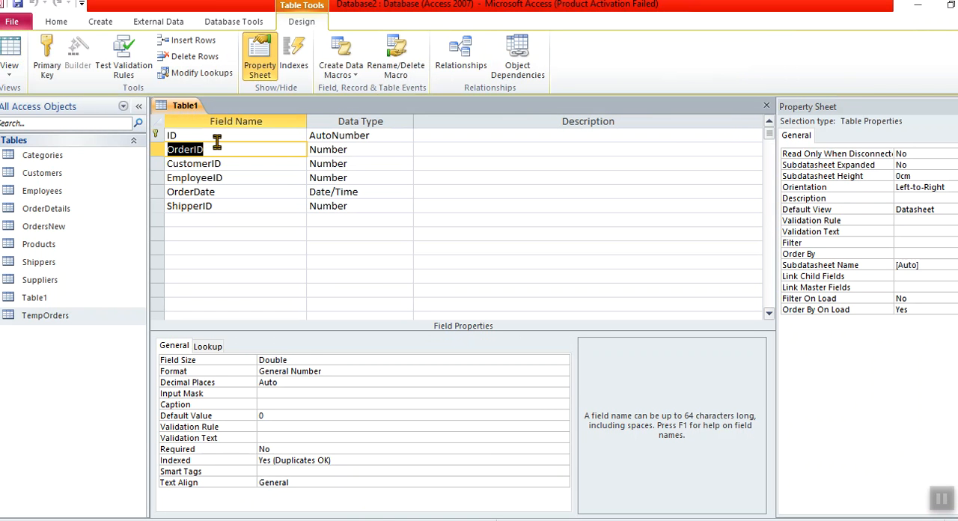
- Change the ID field's data type to Yes/No and undo that change
{"action": "left_click", "coordinate": [216, 135]}
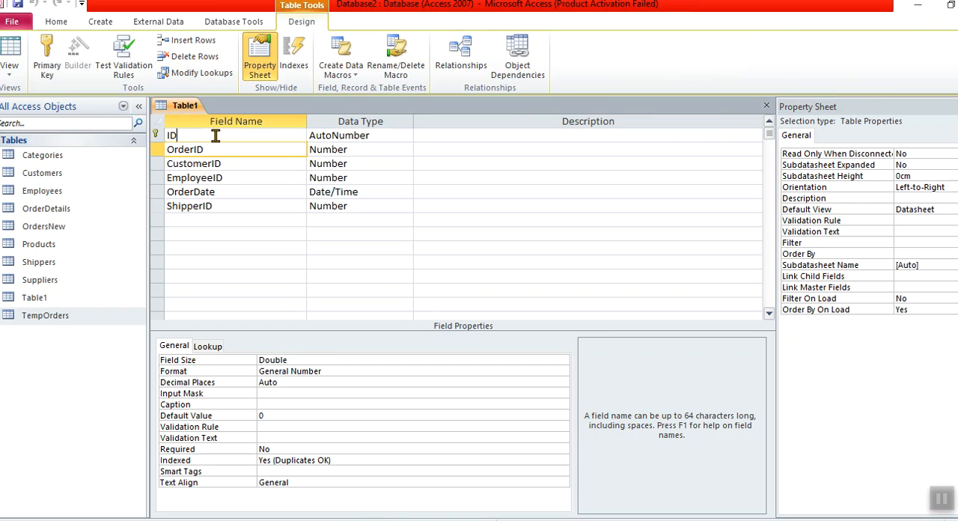
{"action": "double_click", "coordinate": [325, 136]}
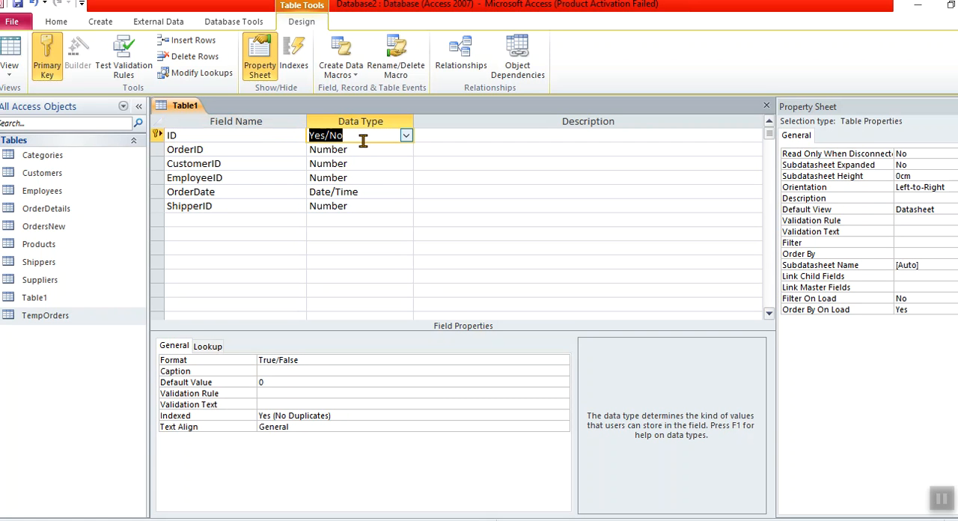
{"action": "key", "text": "ctrl+z"}
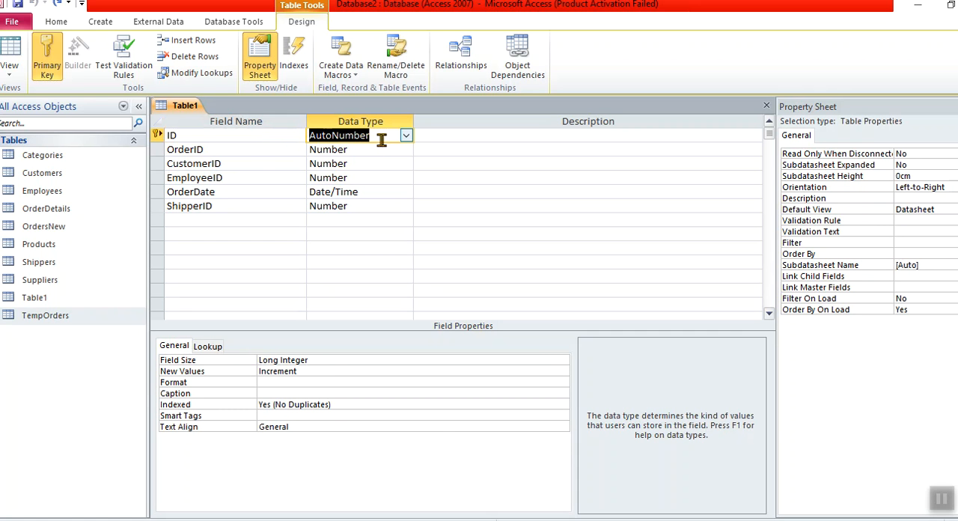
- Try to change the data type of Table1's OrderID field to AutoNumber
{"action": "left_click", "coordinate": [273, 152]}
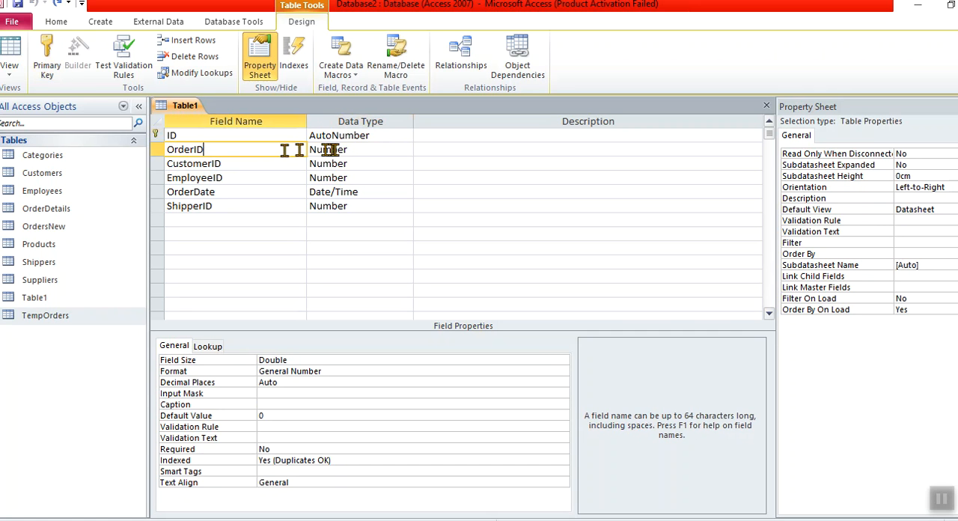
{"action": "left_click", "coordinate": [357, 150]}
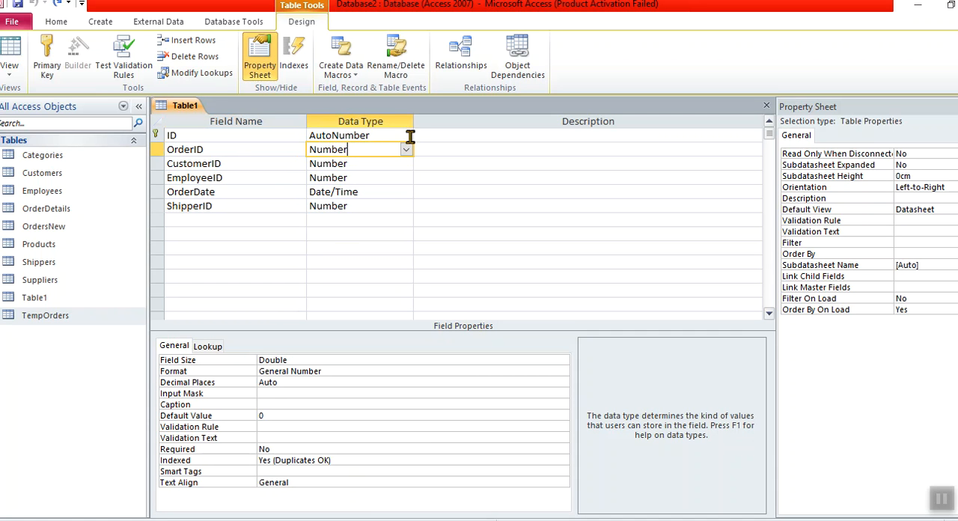
{"action": "left_click", "coordinate": [406, 163]}
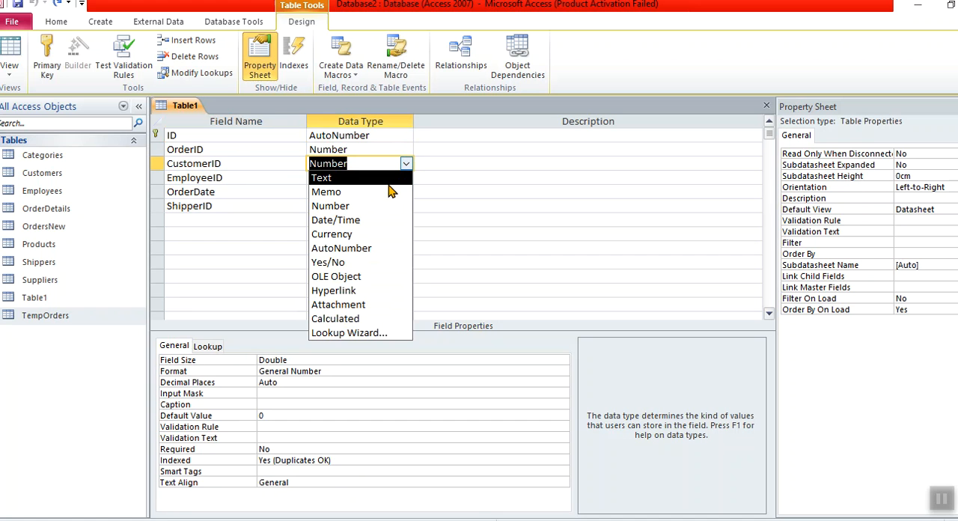
{"action": "left_click", "coordinate": [364, 149]}
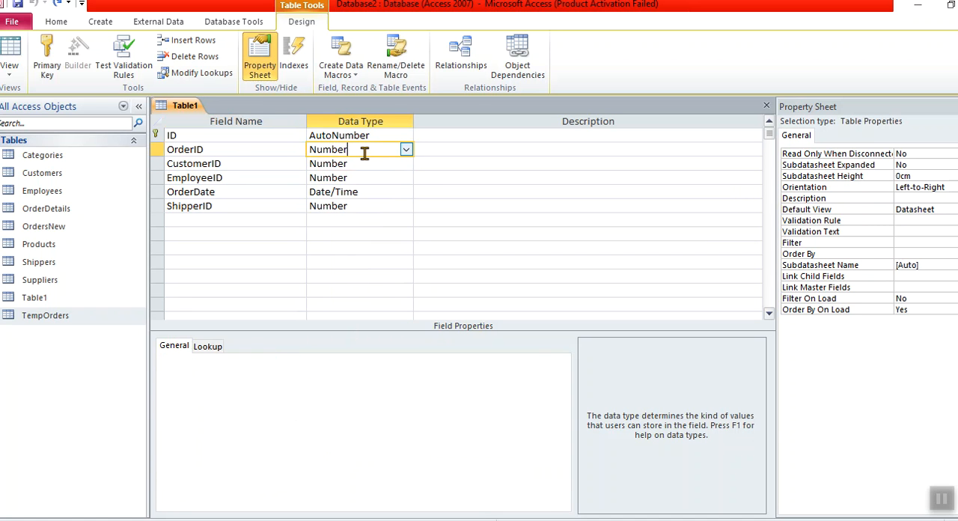
{"action": "left_click", "coordinate": [406, 149]}
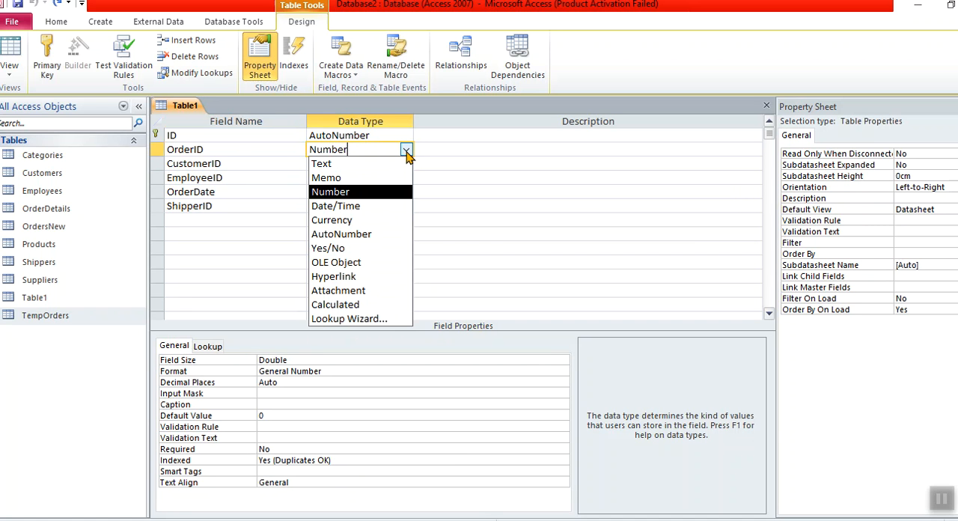
{"action": "left_click", "coordinate": [380, 238]}
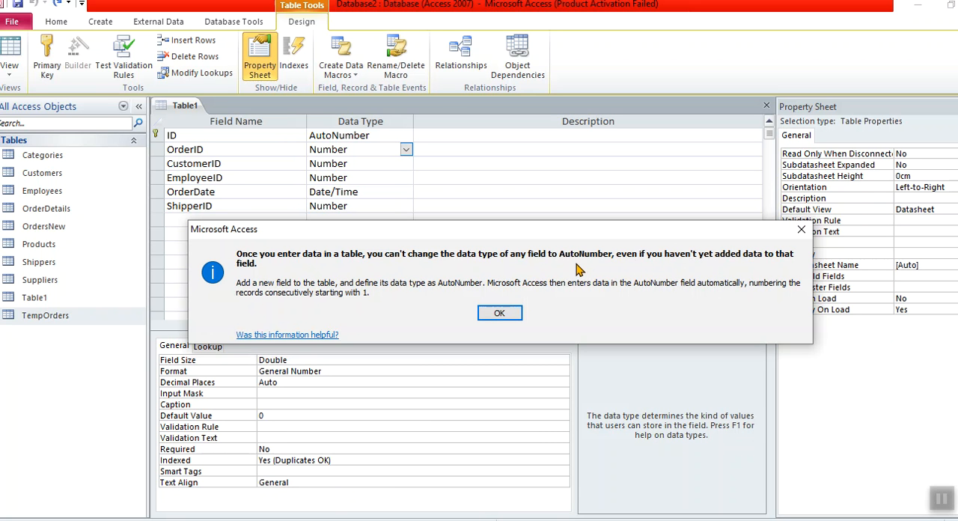
{"action": "left_click", "coordinate": [499, 313]}
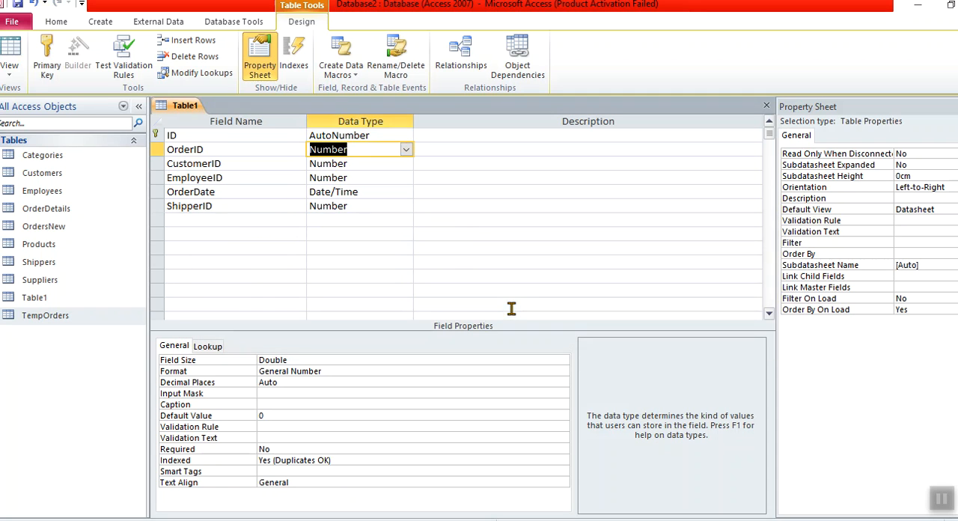
{"action": "left_click", "coordinate": [160, 149]}
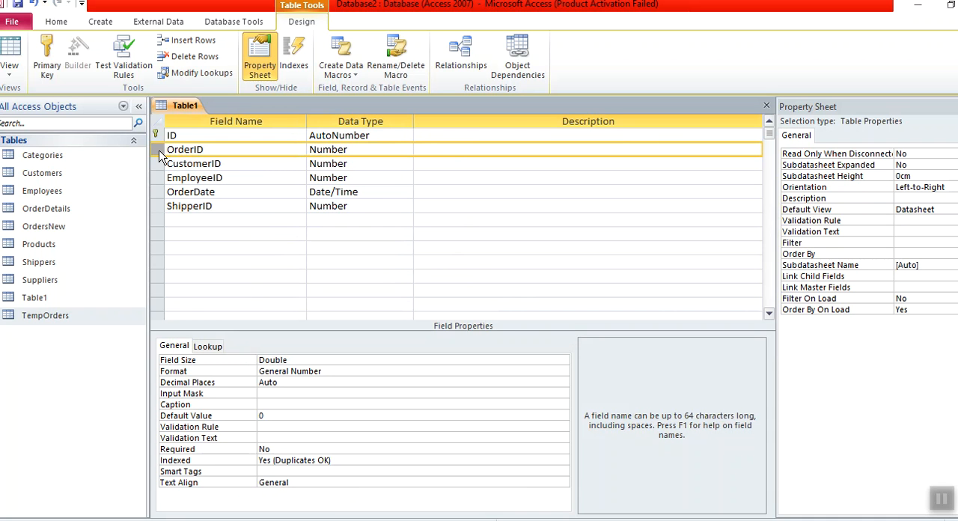
- Switch Table1 to Datasheet view and add a new record at the end with OrderID 102030
{"action": "left_click", "coordinate": [10, 54]}
{"action": "left_click", "coordinate": [471, 313]}
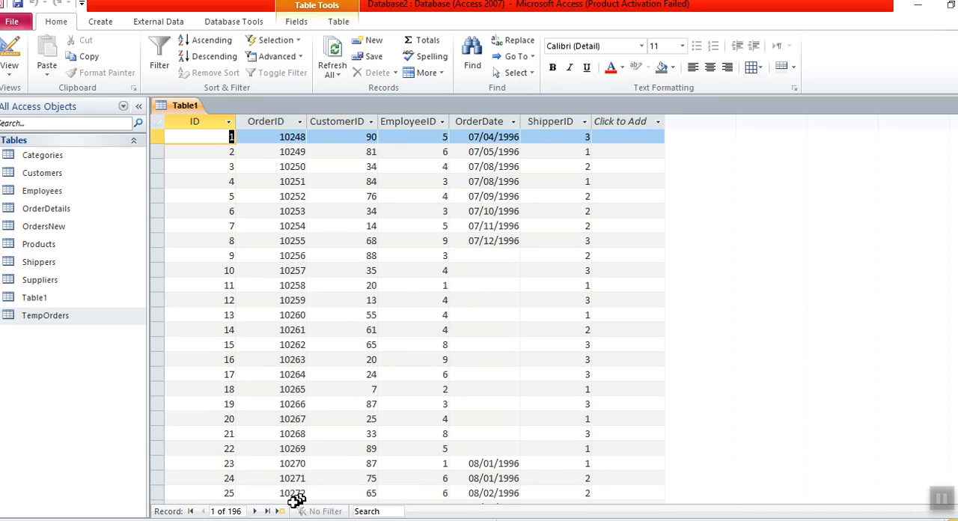
{"action": "left_click", "coordinate": [271, 511]}
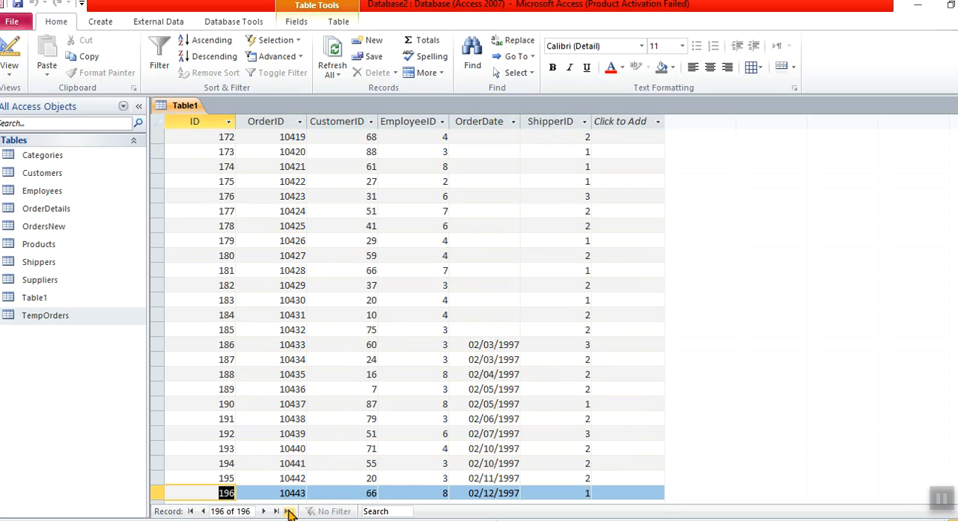
{"action": "left_click", "coordinate": [290, 512]}
{"action": "left_click", "coordinate": [281, 492]}
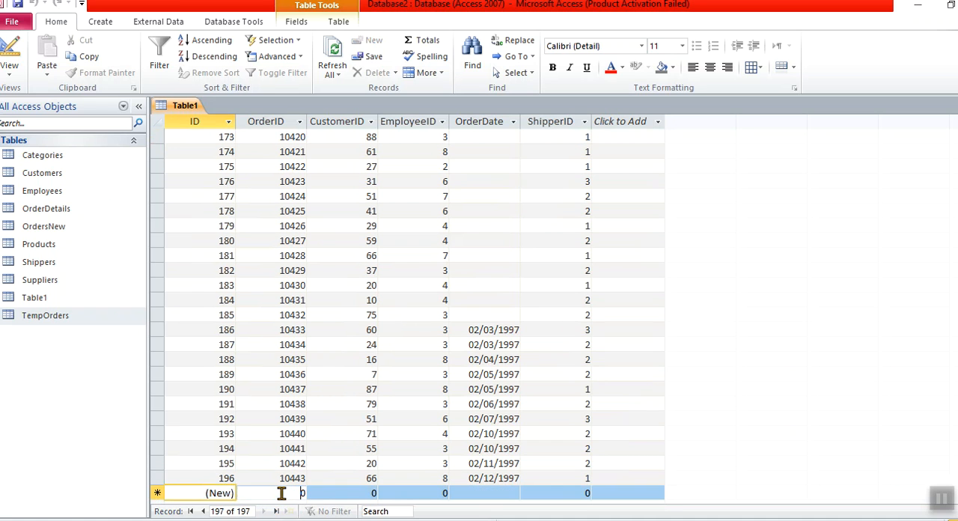
{"action": "left_click", "coordinate": [281, 493]}
{"action": "type", "text": "102030"}
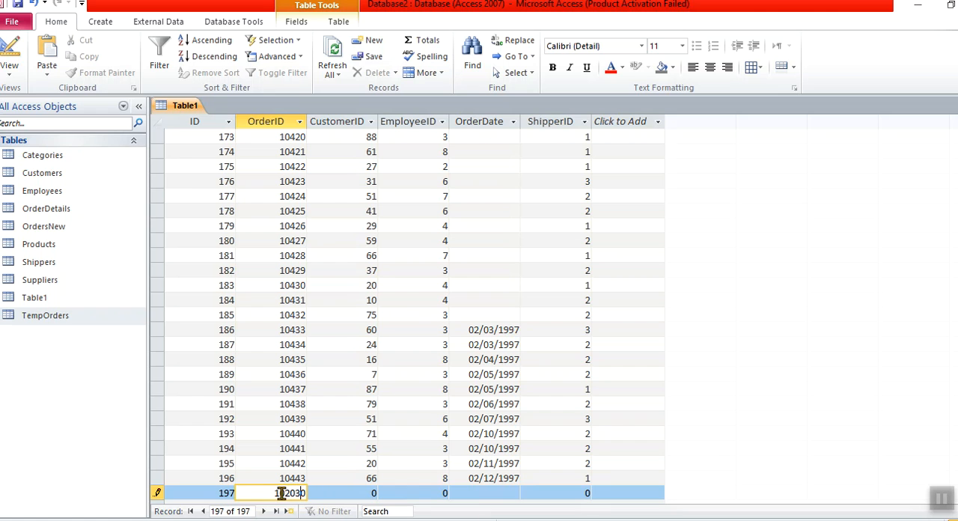
{"action": "left_click", "coordinate": [334, 494]}
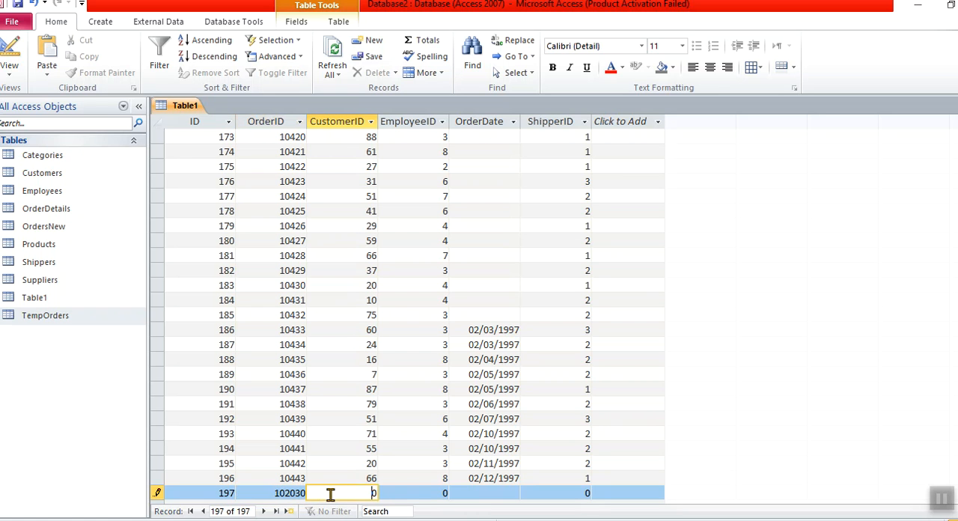
- Compare the new record's ID and OrderID with the row above, delete the new record and close Table1
{"action": "left_click", "coordinate": [227, 492]}
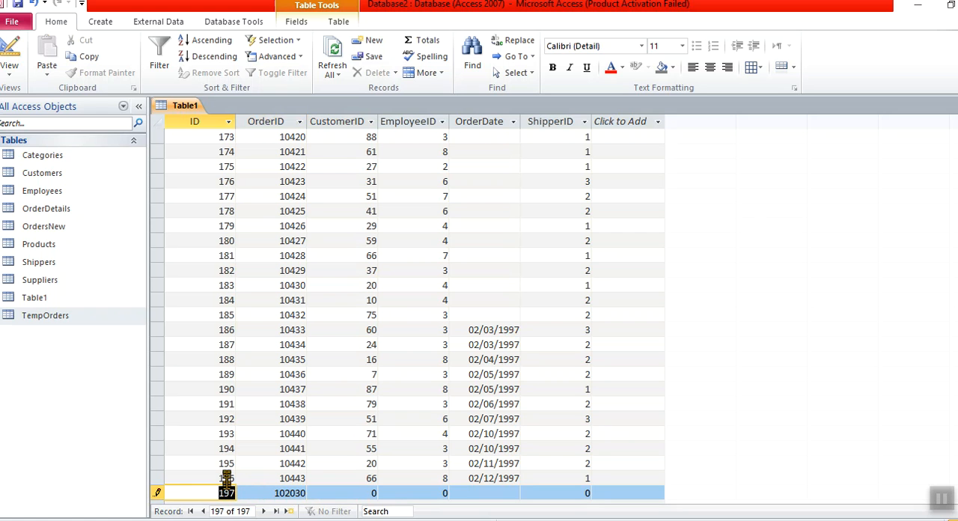
{"action": "left_click", "coordinate": [285, 494]}
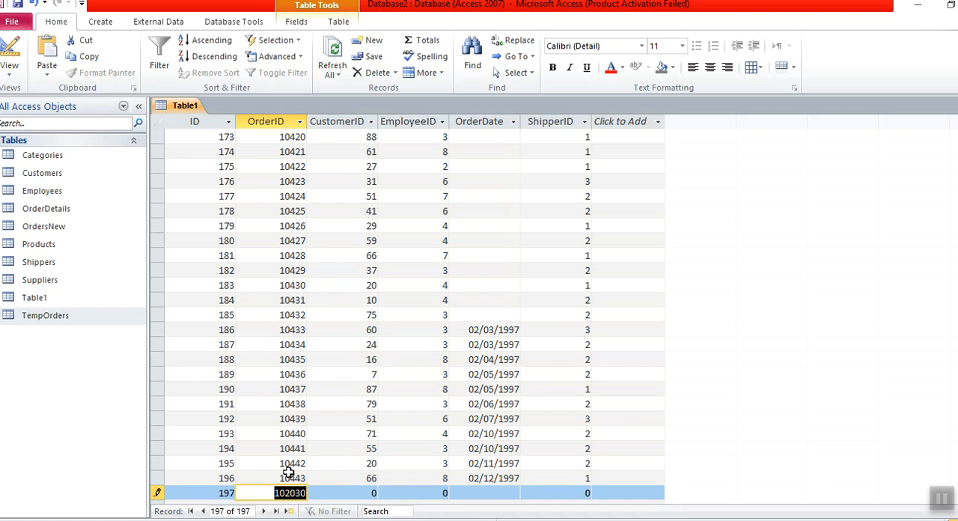
{"action": "left_click", "coordinate": [285, 480]}
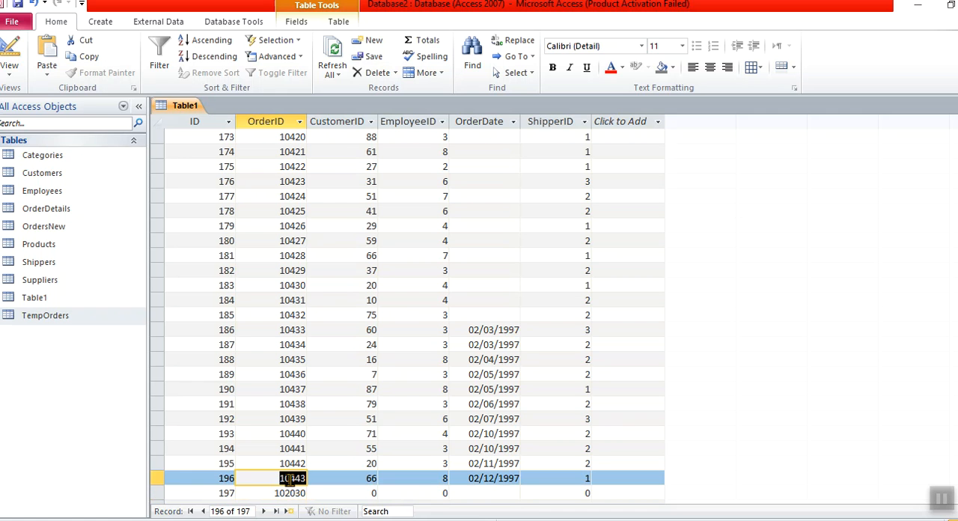
{"action": "left_click", "coordinate": [296, 493]}
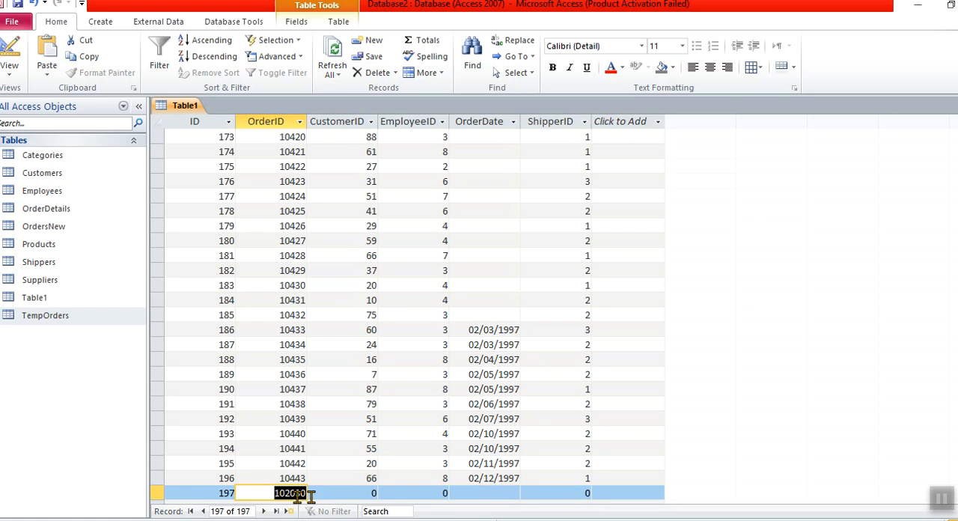
{"action": "left_click", "coordinate": [160, 493]}
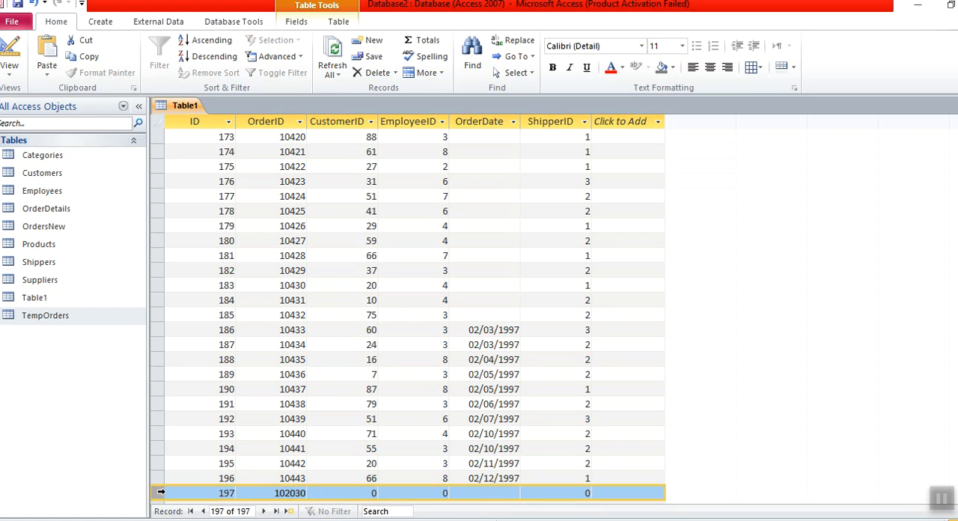
{"action": "right_click", "coordinate": [160, 492]}
{"action": "left_click", "coordinate": [196, 411]}
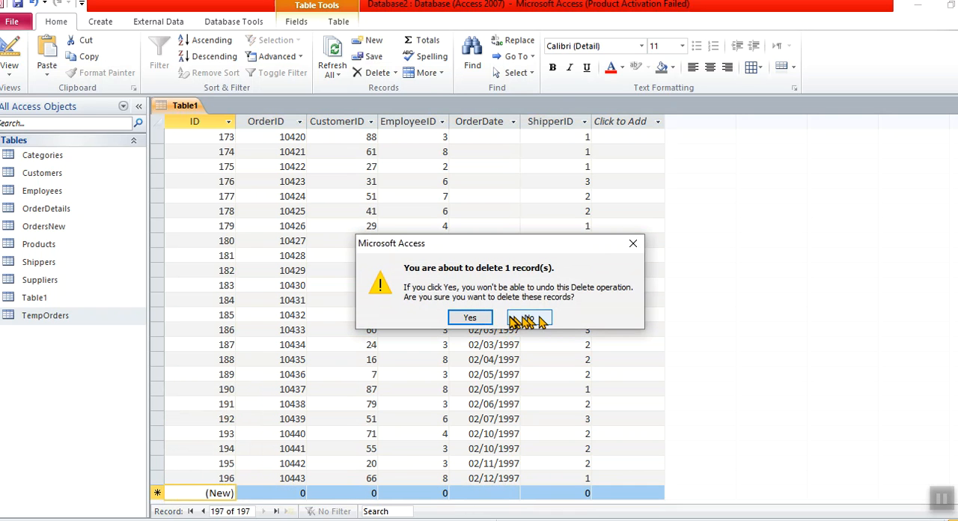
{"action": "left_click", "coordinate": [480, 318]}
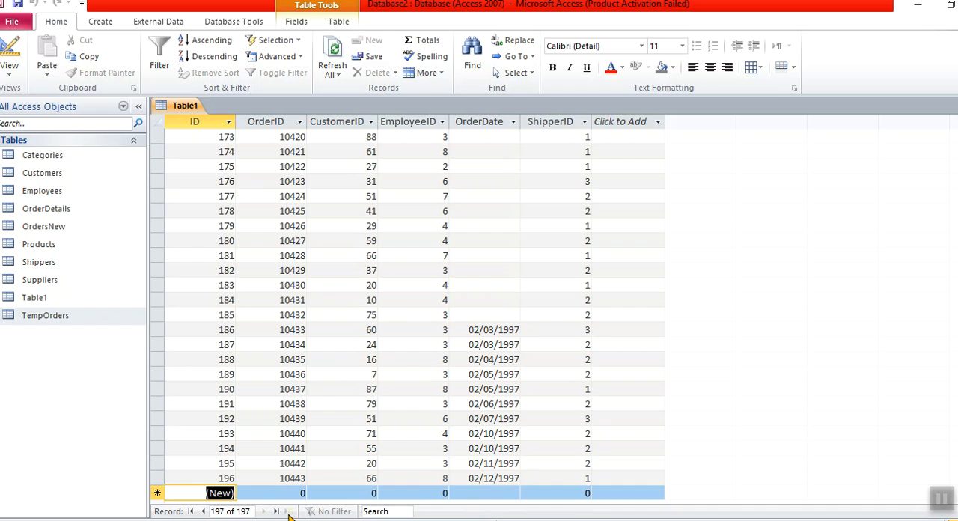
{"action": "key", "text": "ctrl+w"}
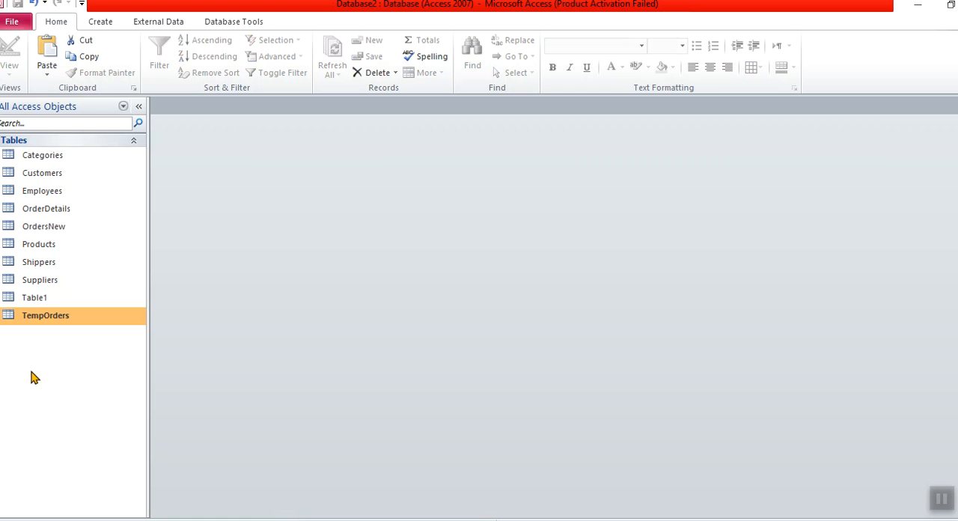
- Open Table1, compare its OrderID and ID columns, and close the table
{"action": "double_click", "coordinate": [33, 298]}
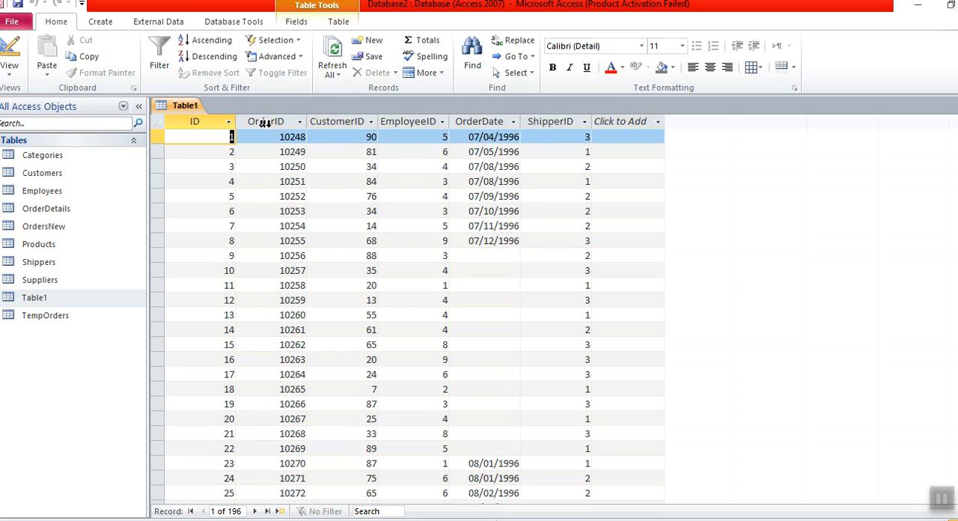
{"action": "left_click", "coordinate": [279, 122]}
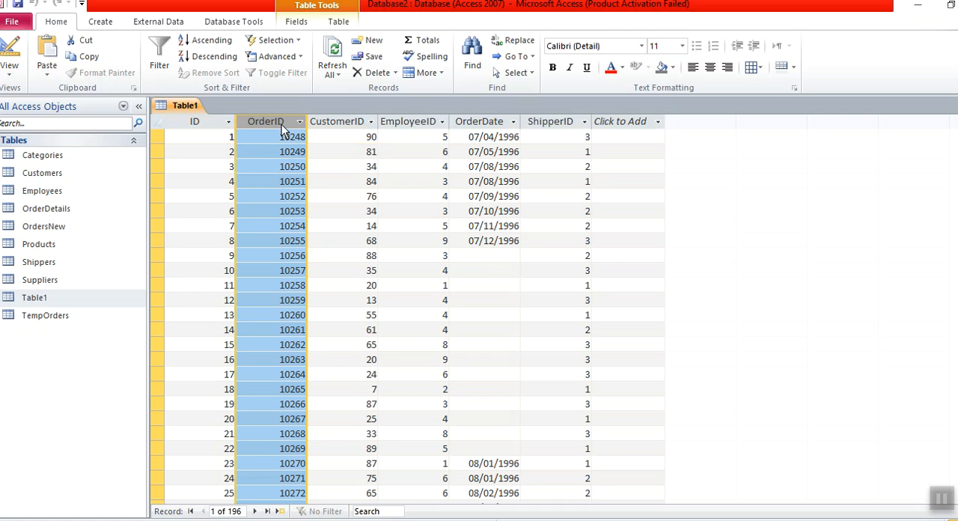
{"action": "left_click", "coordinate": [212, 126]}
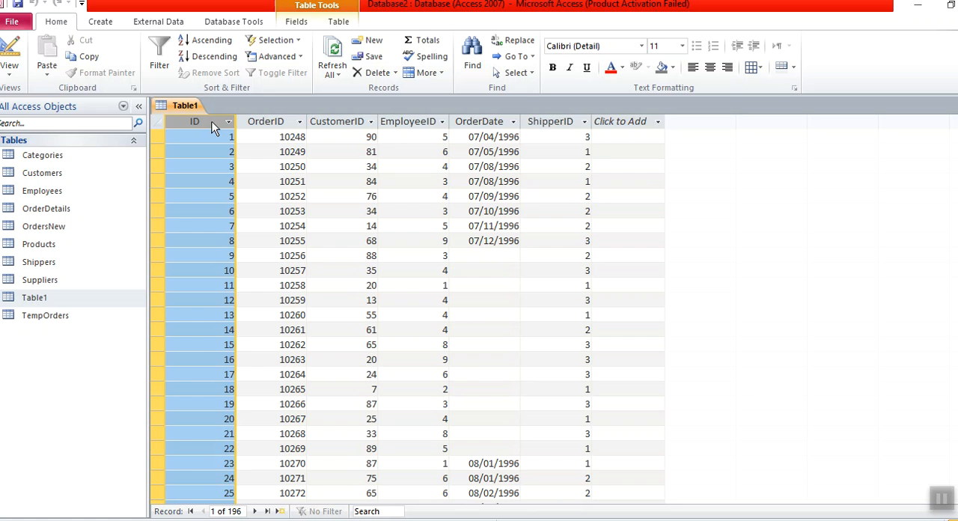
{"action": "left_click", "coordinate": [262, 124]}
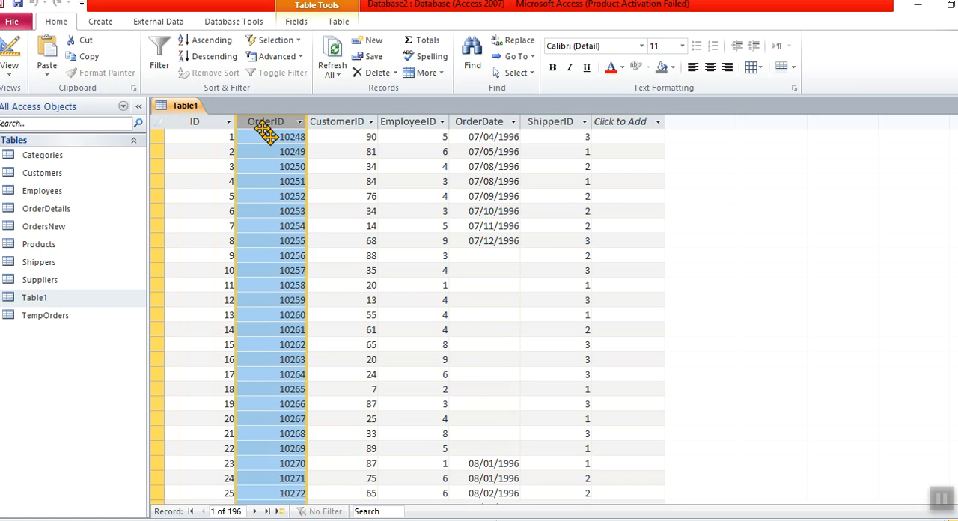
{"action": "key", "text": "ctrl+w"}
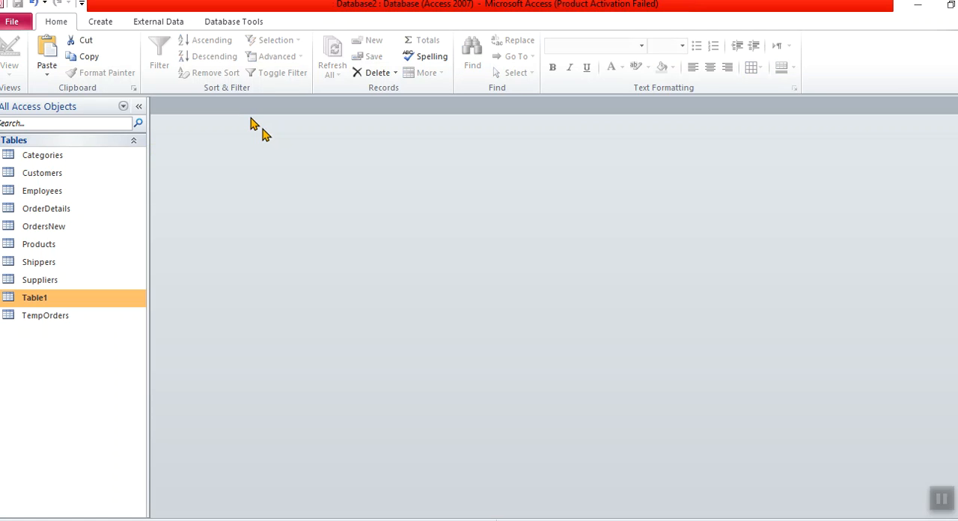
- Open the OrdersNew table, examine its fields, and close it
{"action": "left_click", "coordinate": [83, 229]}
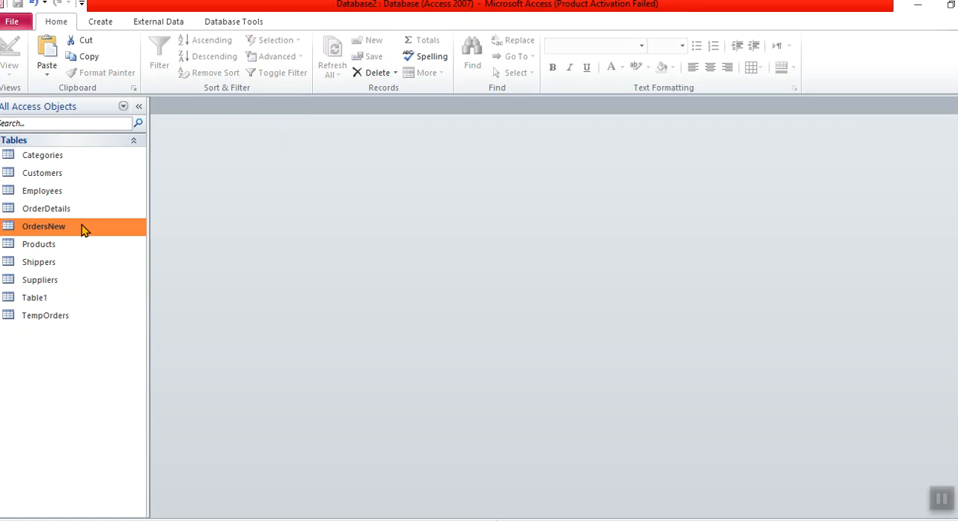
{"action": "double_click", "coordinate": [83, 229]}
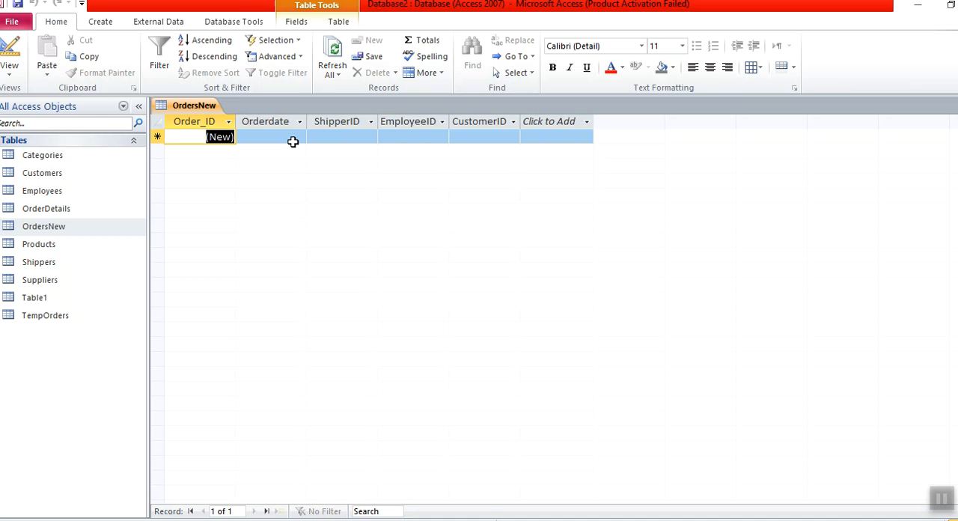
{"action": "key", "text": "ctrl+w"}
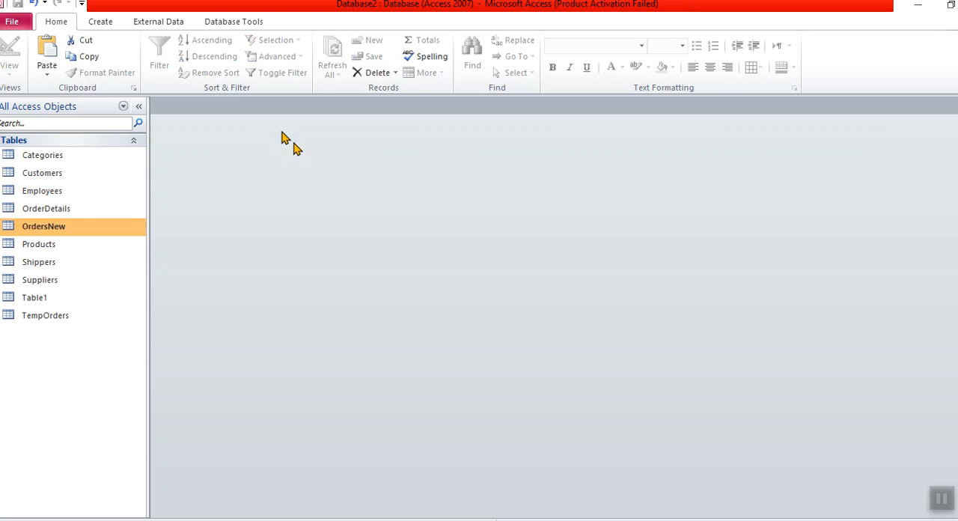
- Open Table1, review the columns from OrderID through ShipperID as one selection, and close the table
{"action": "double_click", "coordinate": [71, 301]}
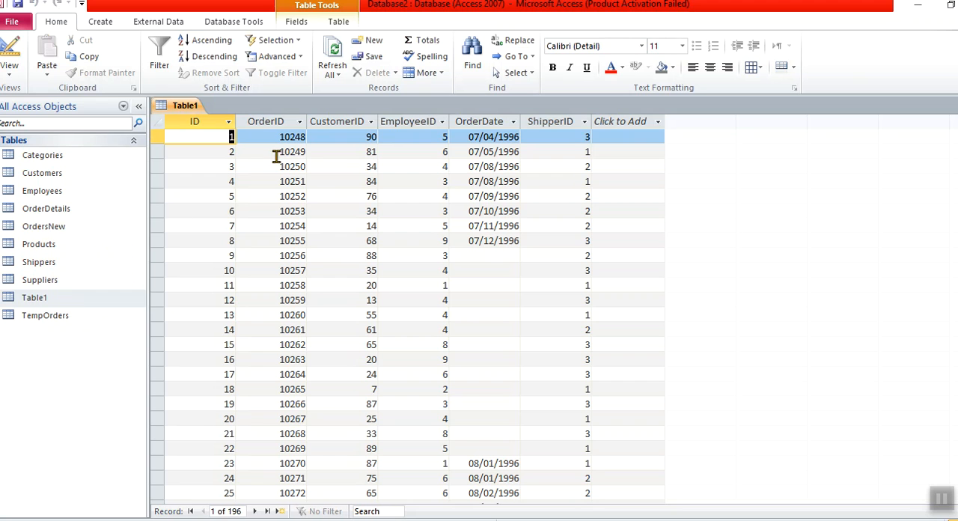
{"action": "left_click", "coordinate": [272, 125]}
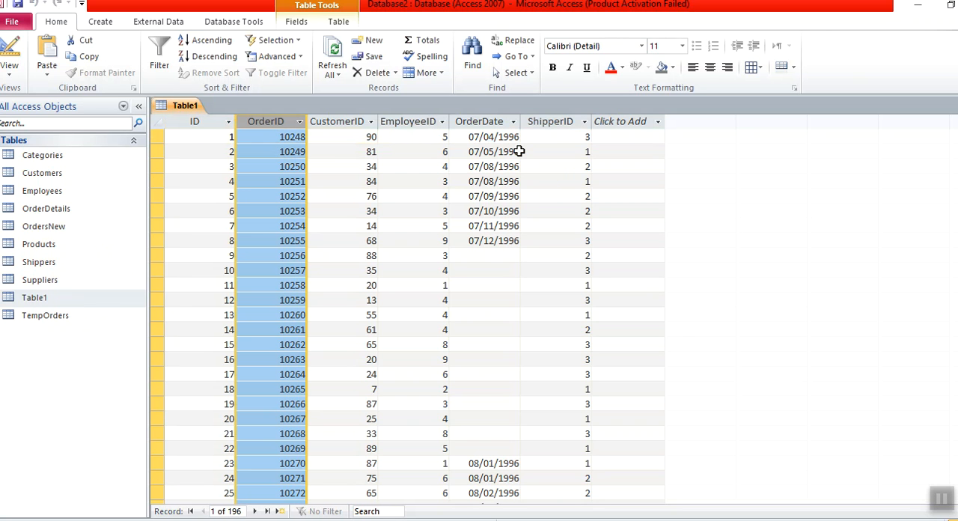
{"action": "left_click", "coordinate": [550, 125], "text": "shift"}
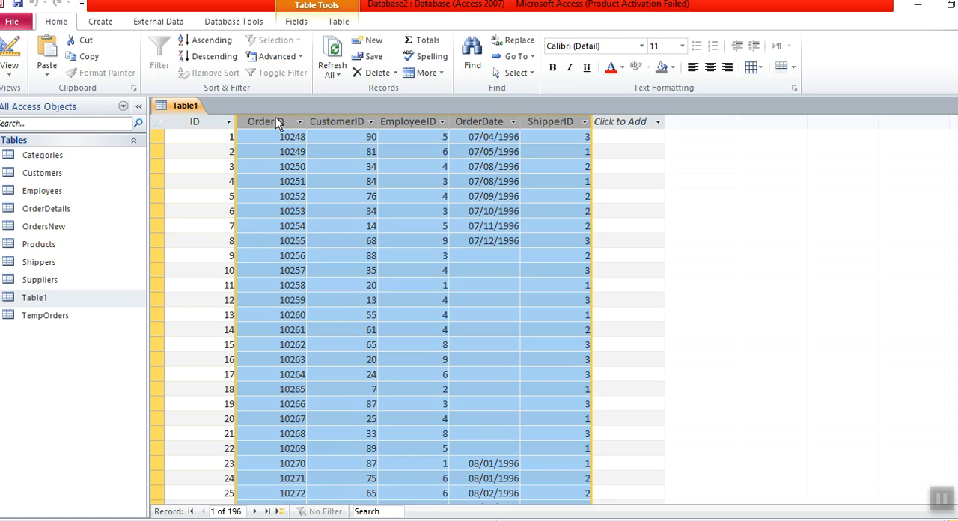
{"action": "left_click", "coordinate": [61, 228]}
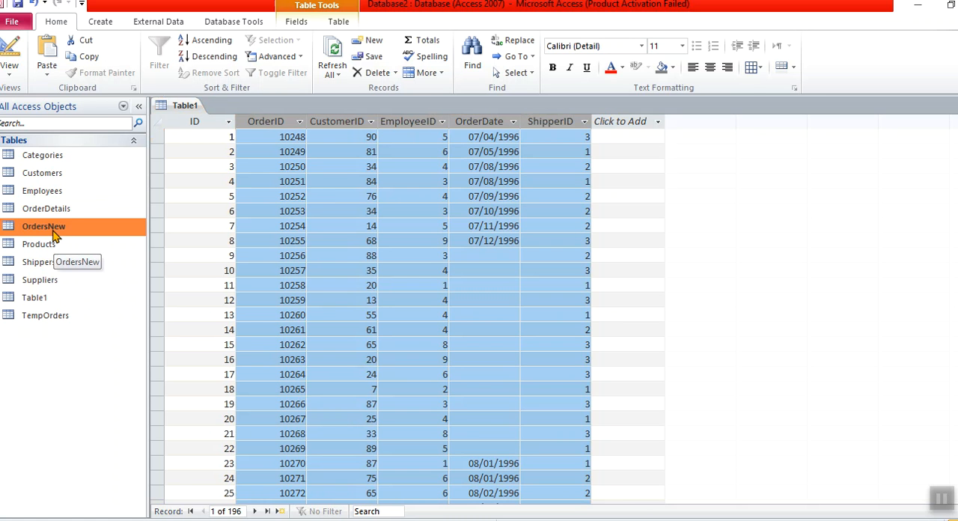
{"action": "left_click", "coordinate": [180, 107]}
{"action": "key", "text": "ctrl+w"}
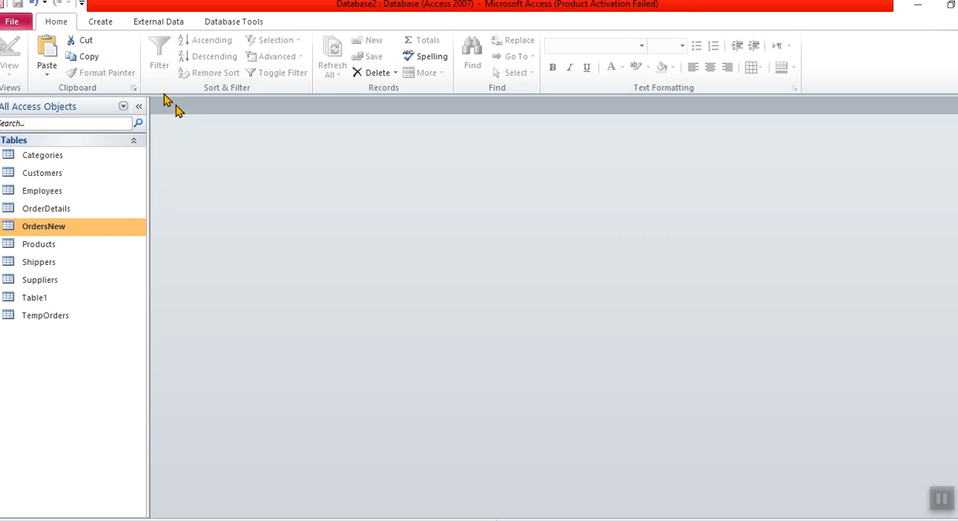
- Create a new query in design view with Table1 as its only source table
{"action": "left_click", "coordinate": [111, 28]}
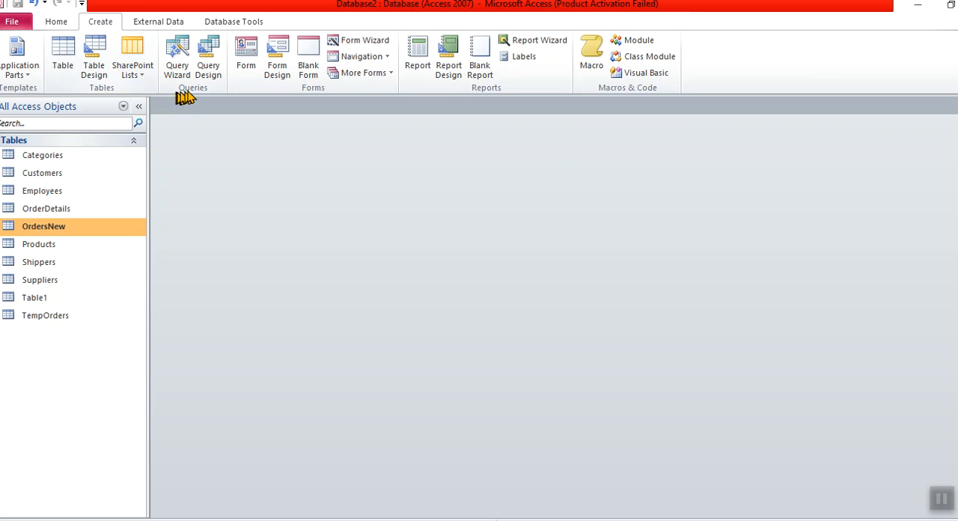
{"action": "left_click", "coordinate": [213, 71]}
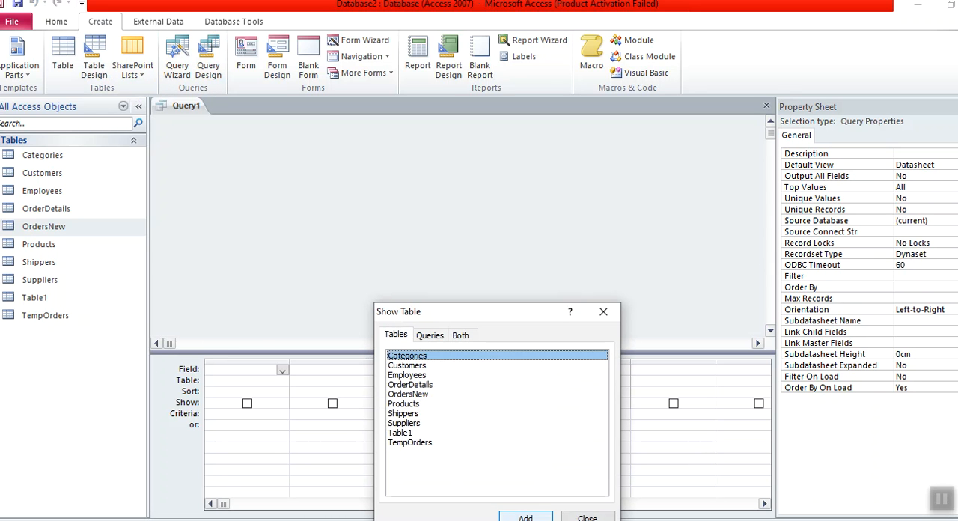
{"action": "double_click", "coordinate": [404, 433]}
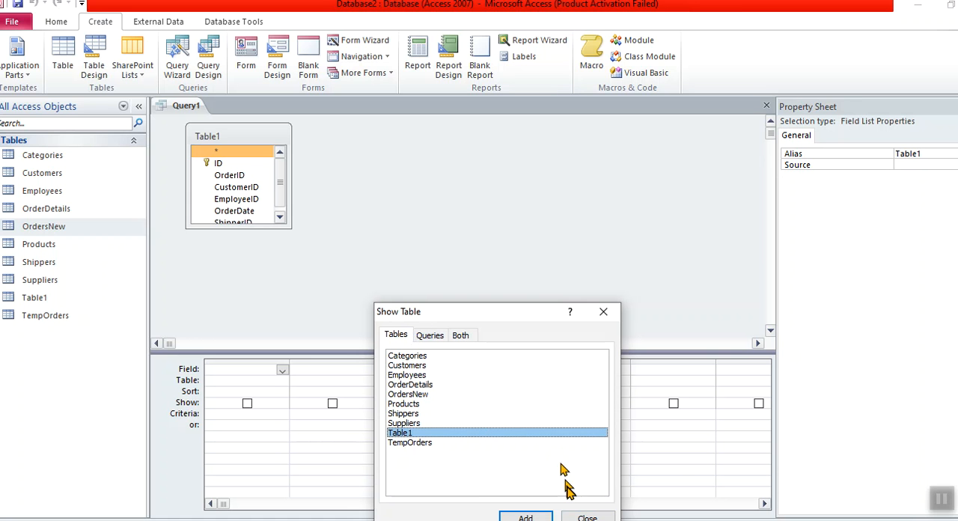
{"action": "left_click", "coordinate": [582, 517]}
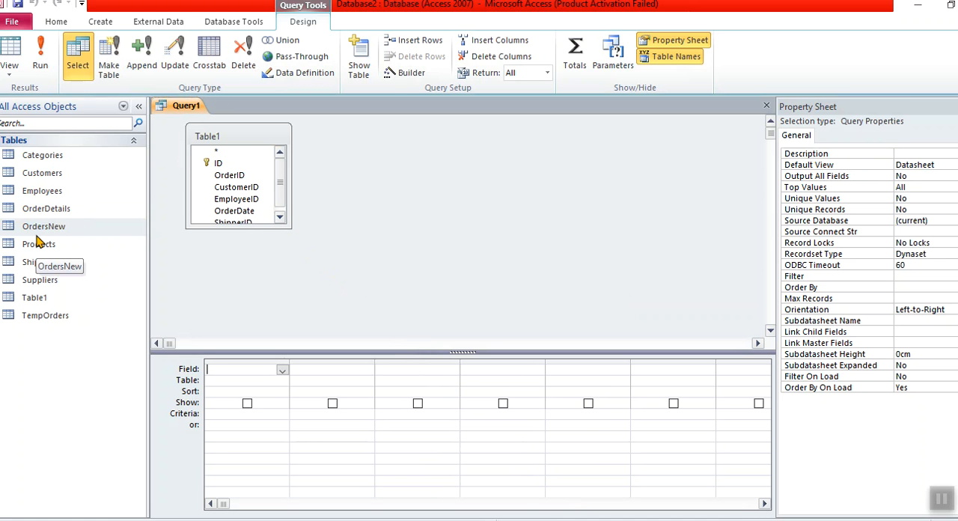
- Turn the query into an append query that adds records to the OrdersNew table in the current database
{"action": "left_click", "coordinate": [139, 62]}
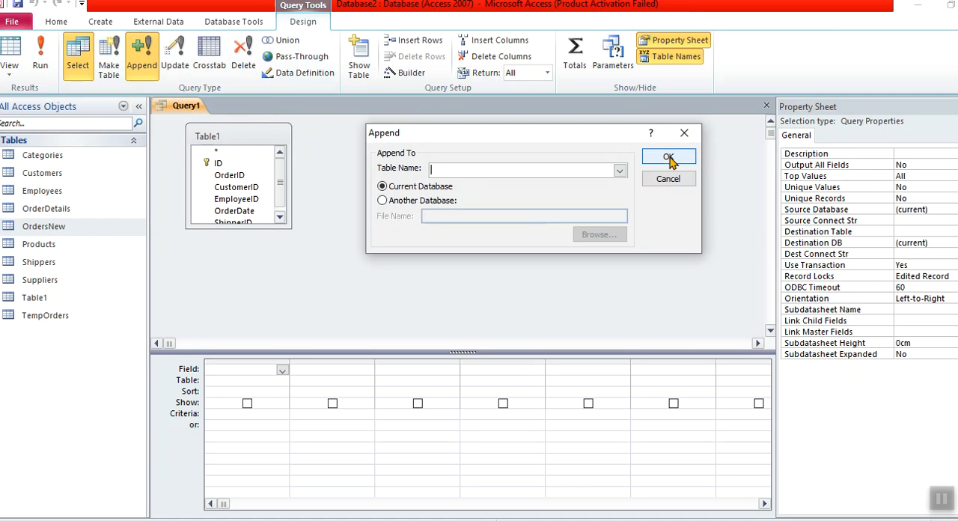
{"action": "left_click", "coordinate": [620, 171]}
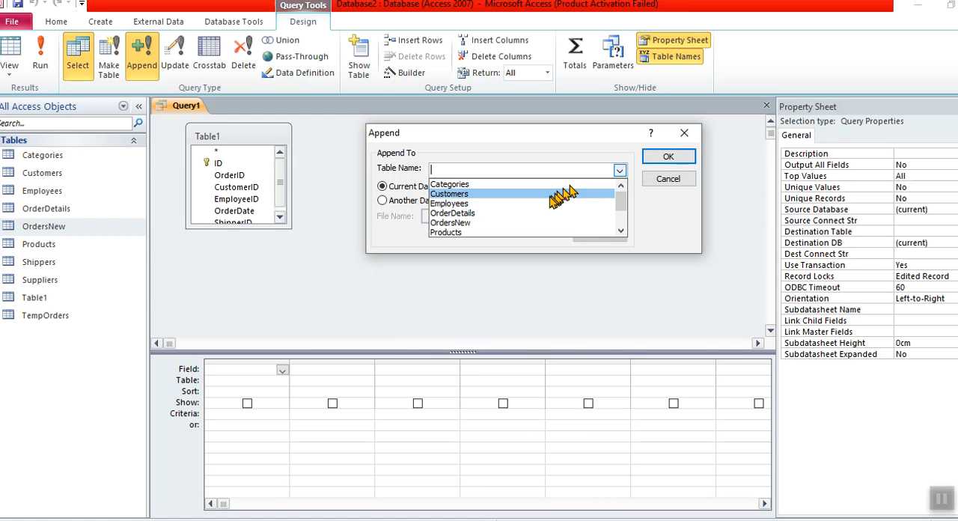
{"action": "left_click", "coordinate": [518, 223]}
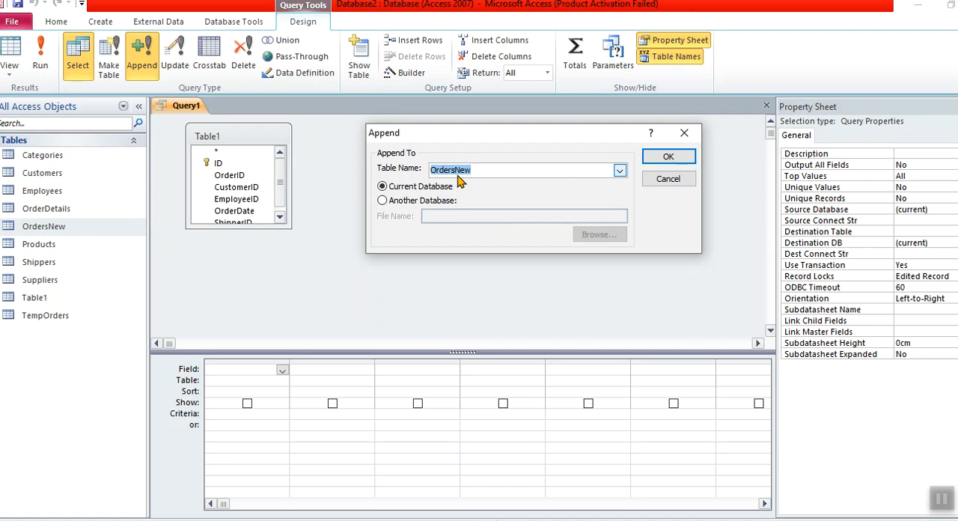
{"action": "left_click", "coordinate": [666, 155]}
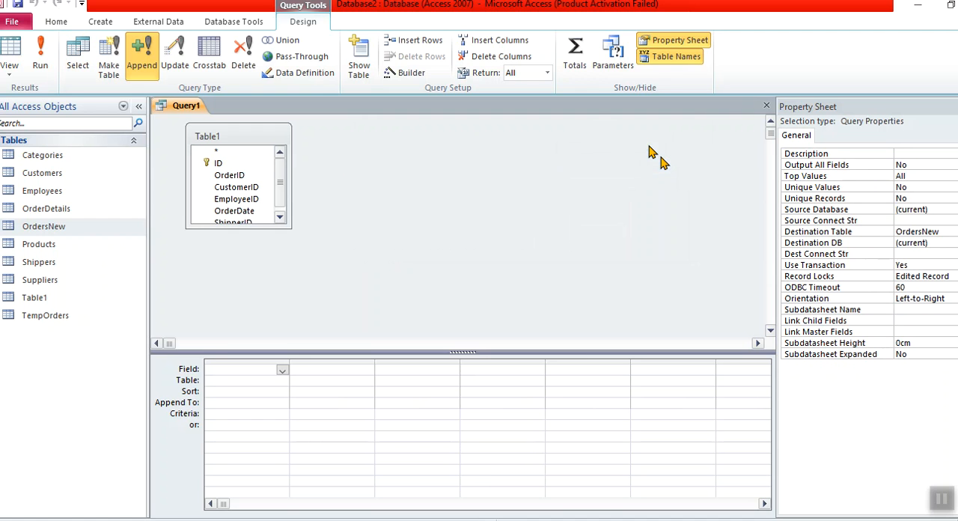
- Add the OrderID, CustomerID, EmployeeID and OrderDate fields of Table1 to the query design grid
{"action": "left_click", "coordinate": [273, 176]}
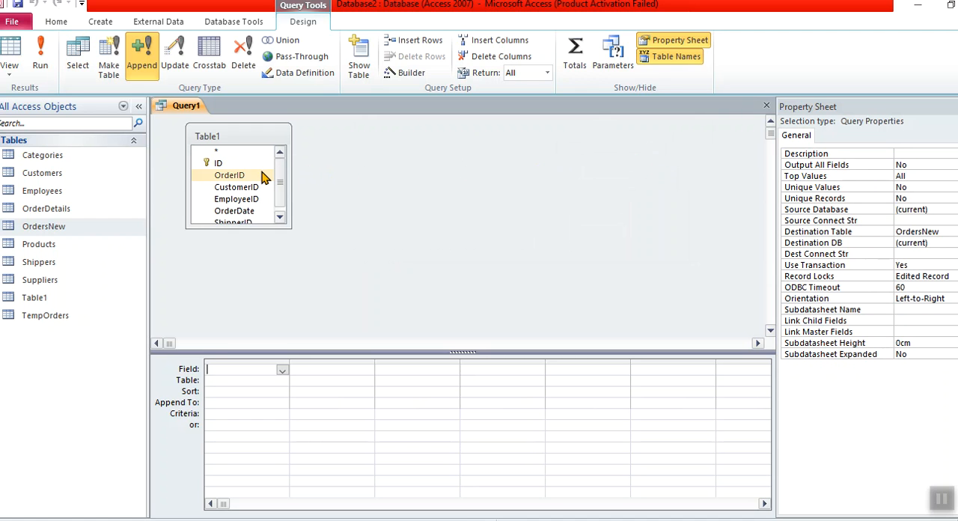
{"action": "double_click", "coordinate": [263, 176]}
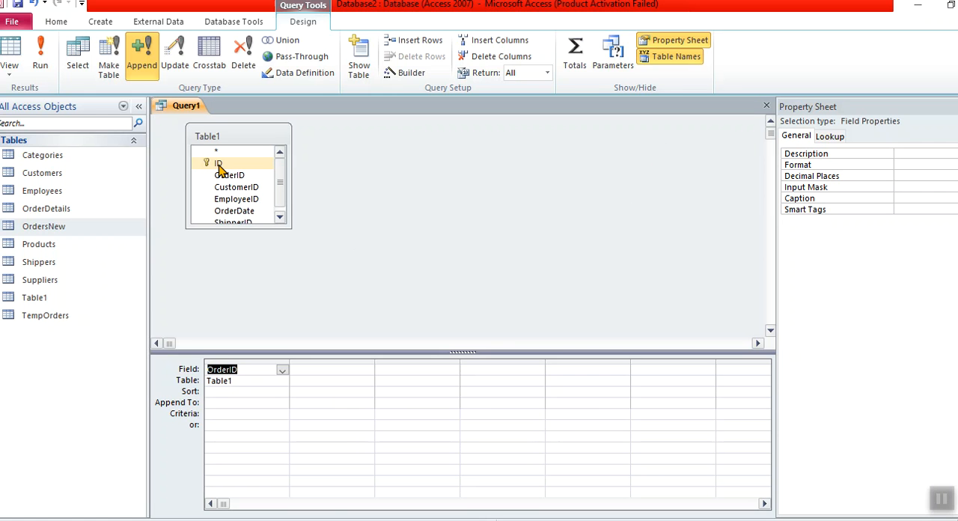
{"action": "left_click", "coordinate": [222, 176]}
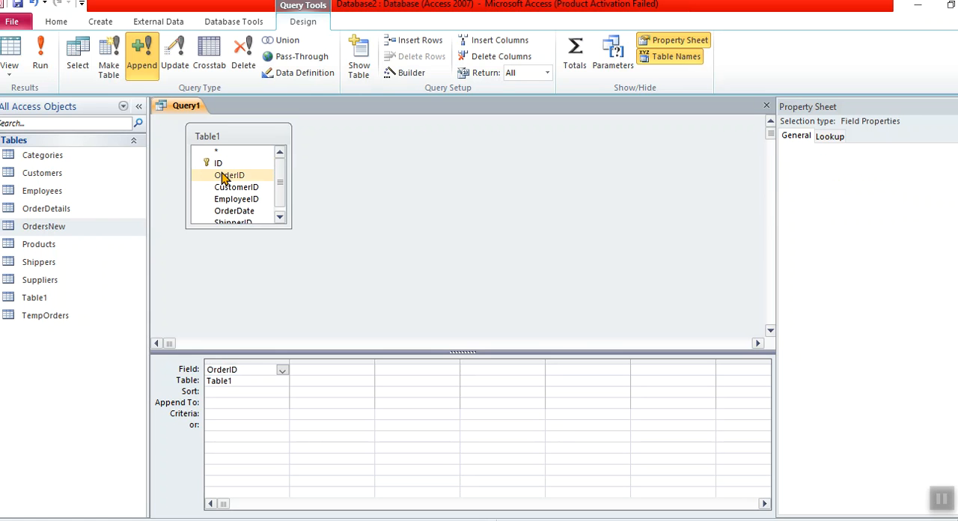
{"action": "double_click", "coordinate": [233, 188]}
{"action": "double_click", "coordinate": [238, 200]}
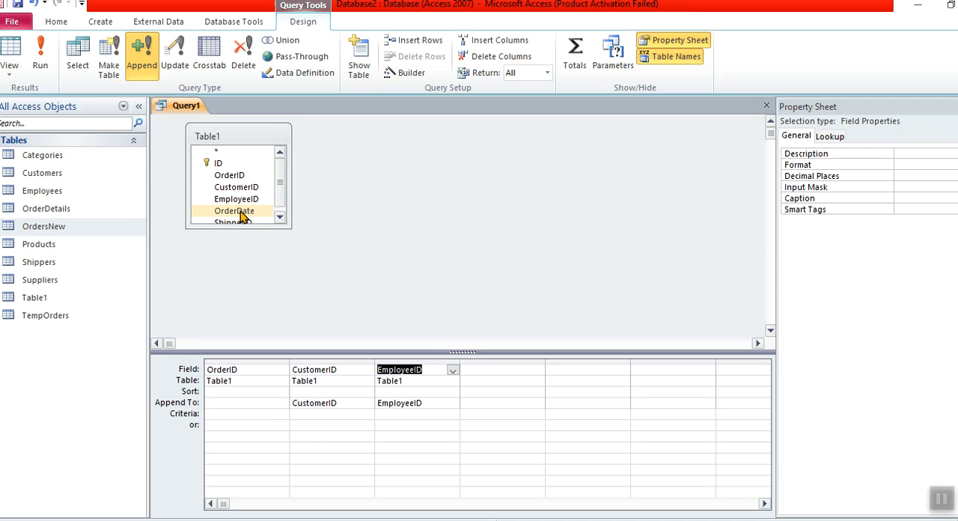
{"action": "double_click", "coordinate": [241, 210]}
- Enlarge the Table1 field list and add its ShipperID field to the design grid after OrderDate
{"action": "left_click", "coordinate": [244, 223]}
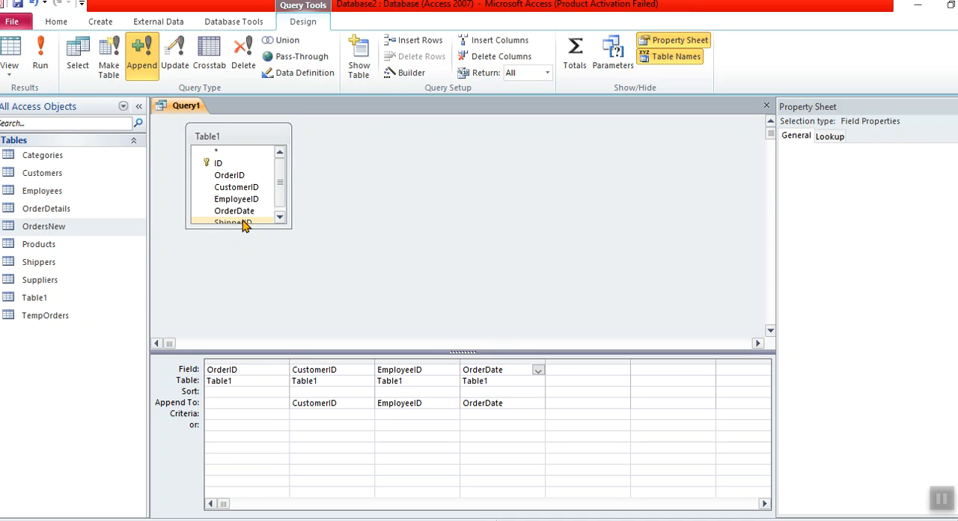
{"action": "left_click_drag", "start_coordinate": [246, 229], "coordinate": [247, 264]}
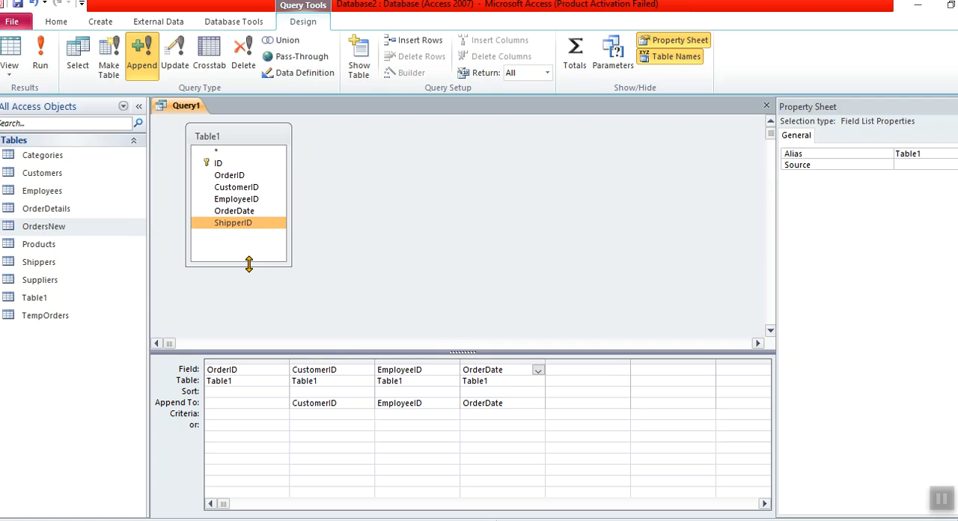
{"action": "left_click", "coordinate": [316, 368]}
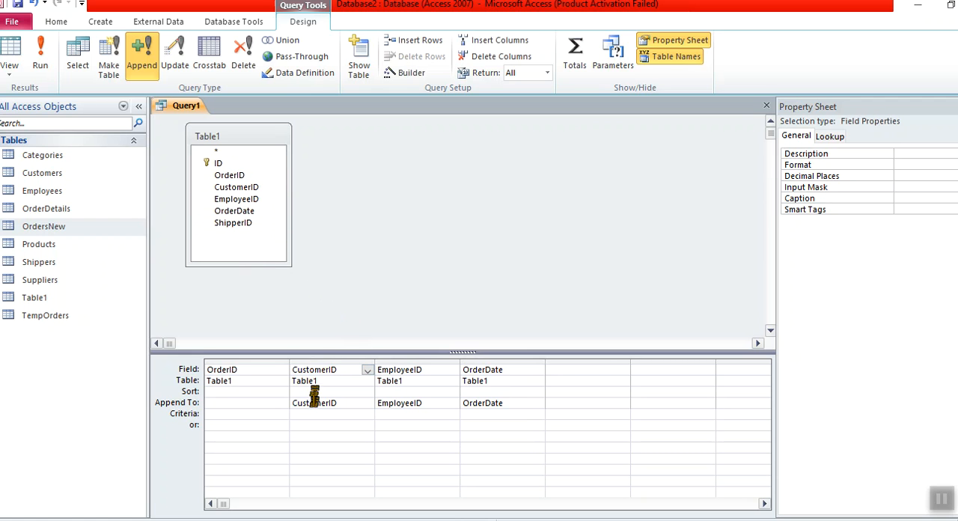
{"action": "left_click", "coordinate": [313, 402]}
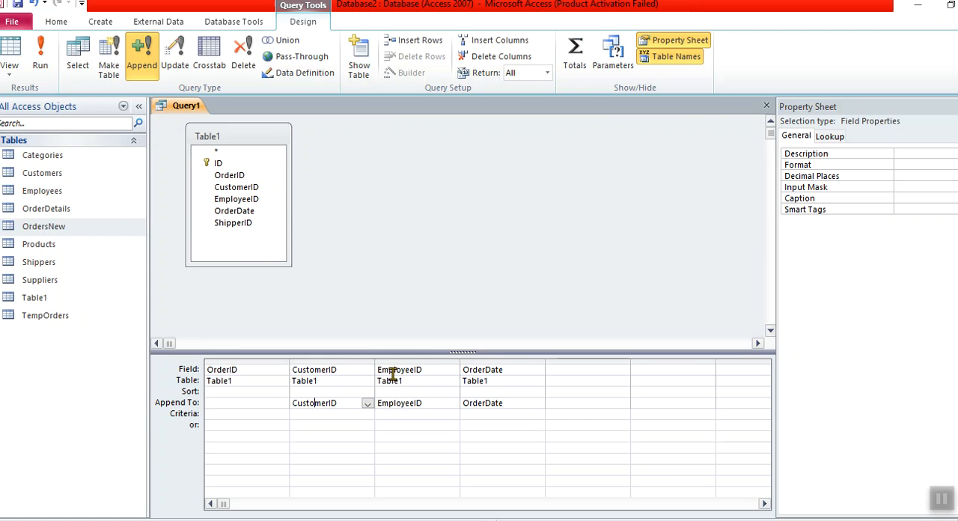
{"action": "left_click", "coordinate": [180, 412]}
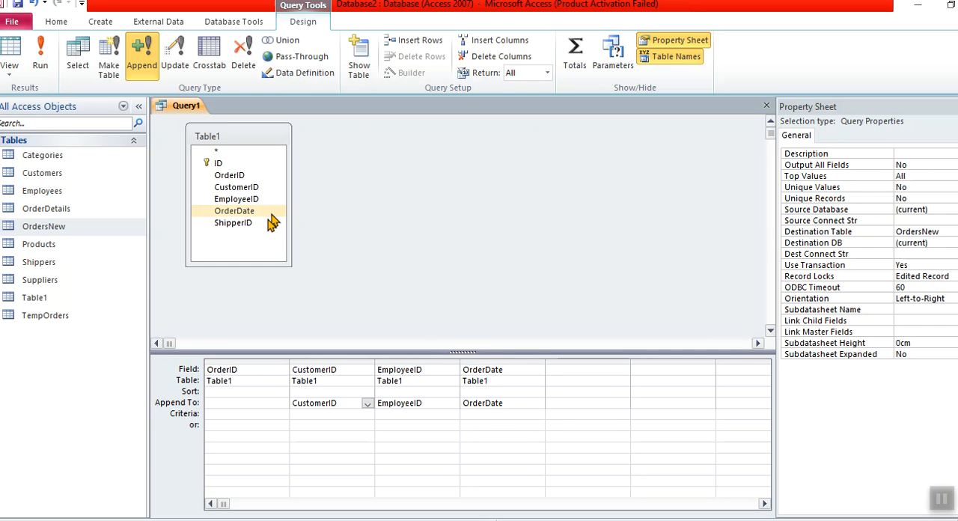
{"action": "left_click_drag", "start_coordinate": [233, 222], "coordinate": [567, 370]}
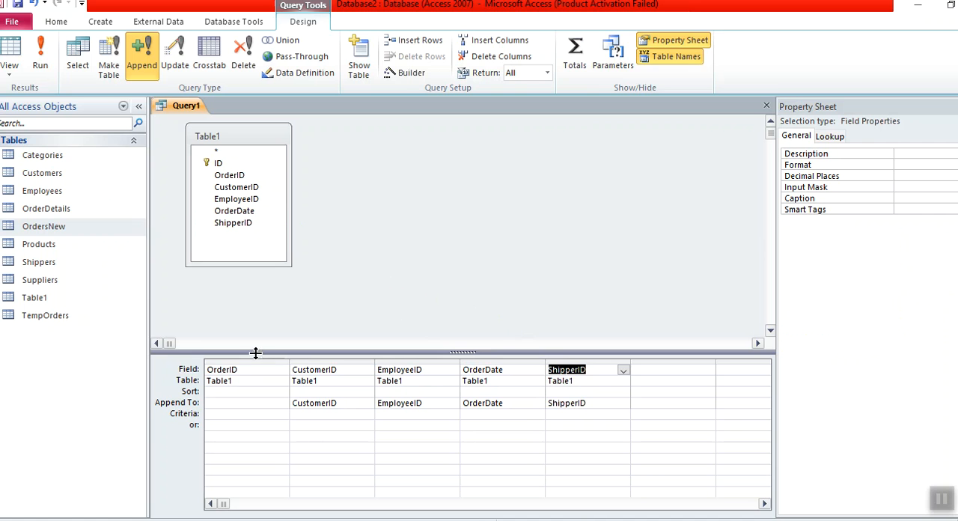
- Check the source field, source table and append target of the CustomerID and EmployeeID columns
{"action": "left_click", "coordinate": [325, 370]}
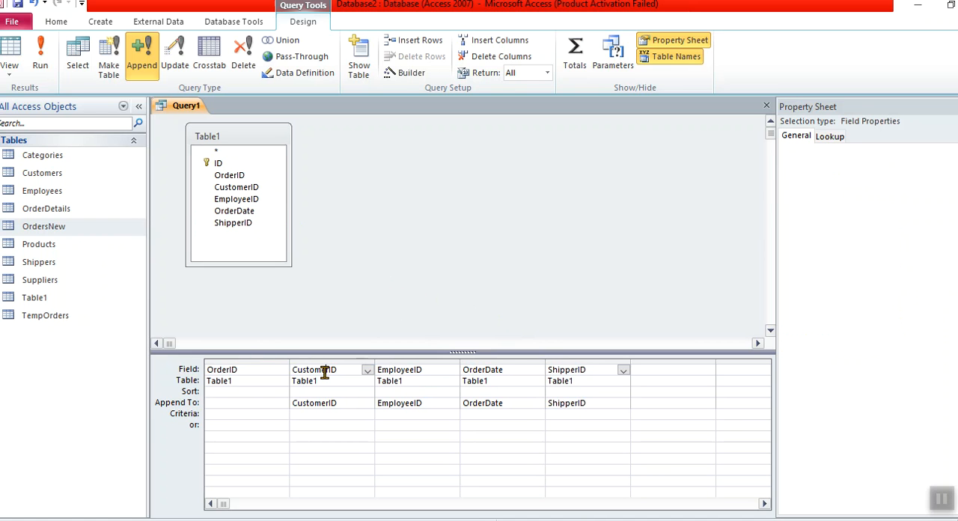
{"action": "double_click", "coordinate": [305, 381]}
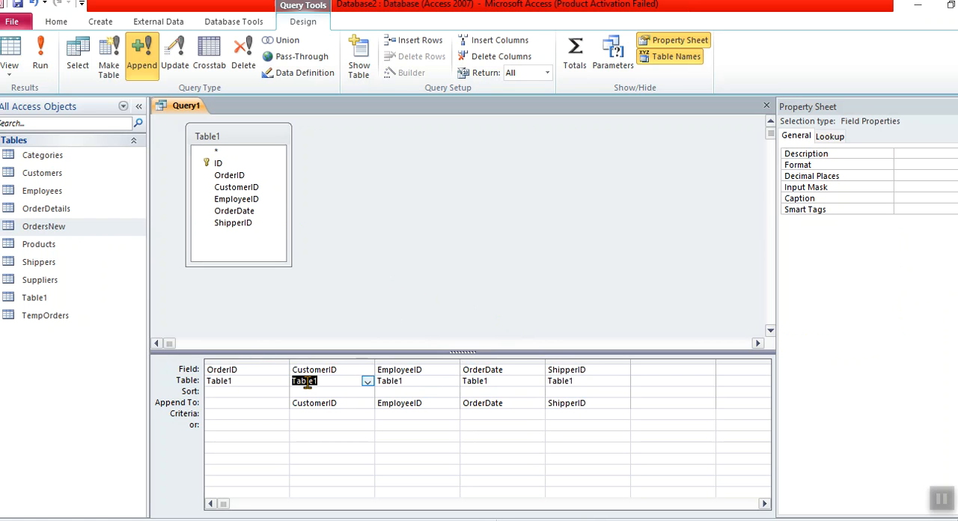
{"action": "double_click", "coordinate": [307, 403]}
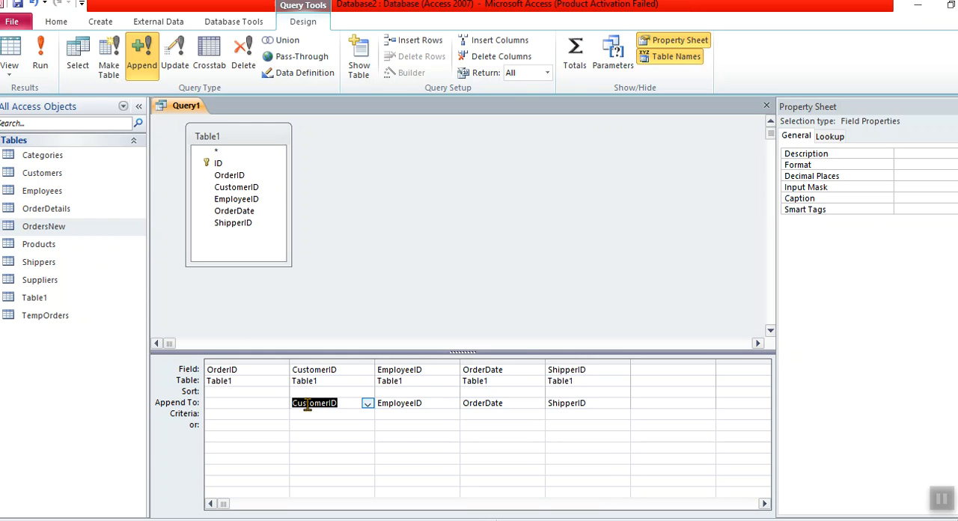
{"action": "left_click_drag", "start_coordinate": [61, 231], "coordinate": [408, 371]}
{"action": "left_click", "coordinate": [399, 381]}
{"action": "double_click", "coordinate": [399, 381]}
{"action": "double_click", "coordinate": [403, 407]}
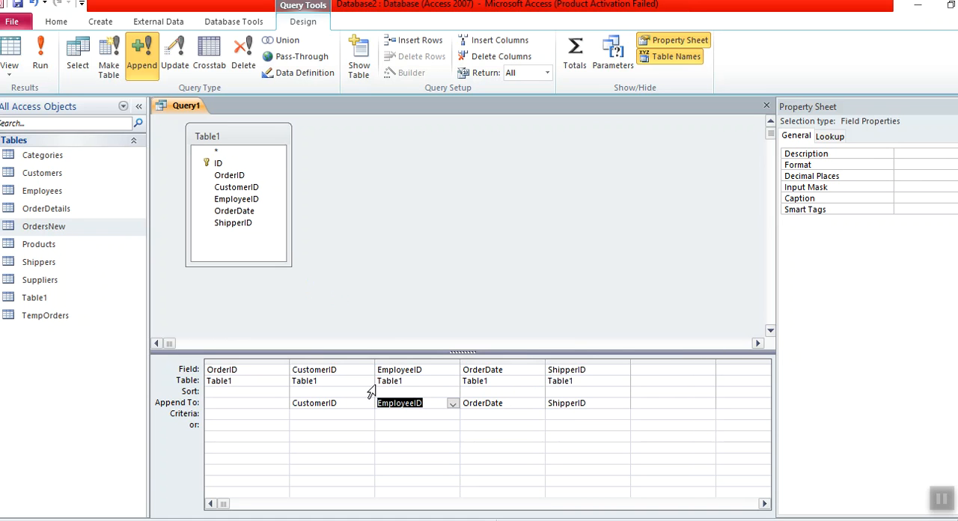
- Set Order_ID as the append target for the OrderID column
{"action": "double_click", "coordinate": [231, 369]}
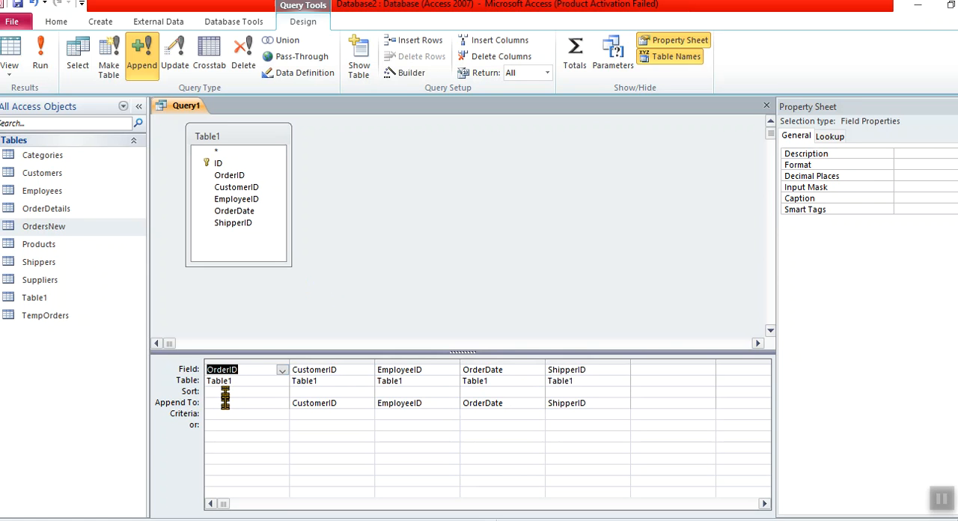
{"action": "left_click", "coordinate": [224, 403]}
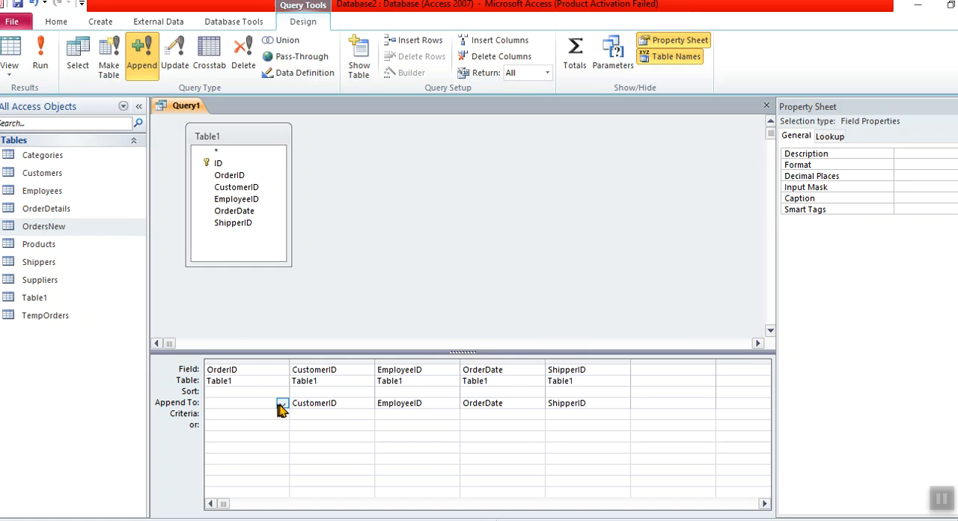
{"action": "left_click", "coordinate": [282, 405]}
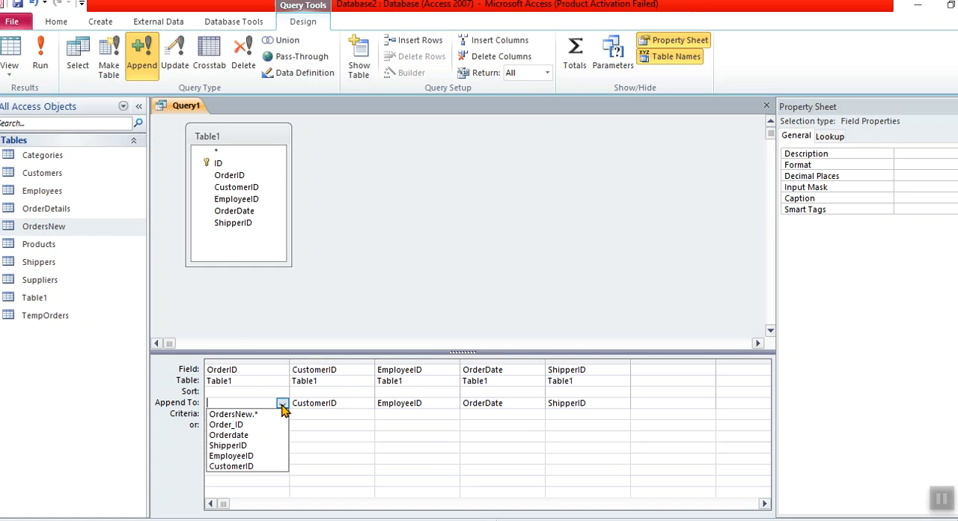
{"action": "left_click", "coordinate": [253, 425]}
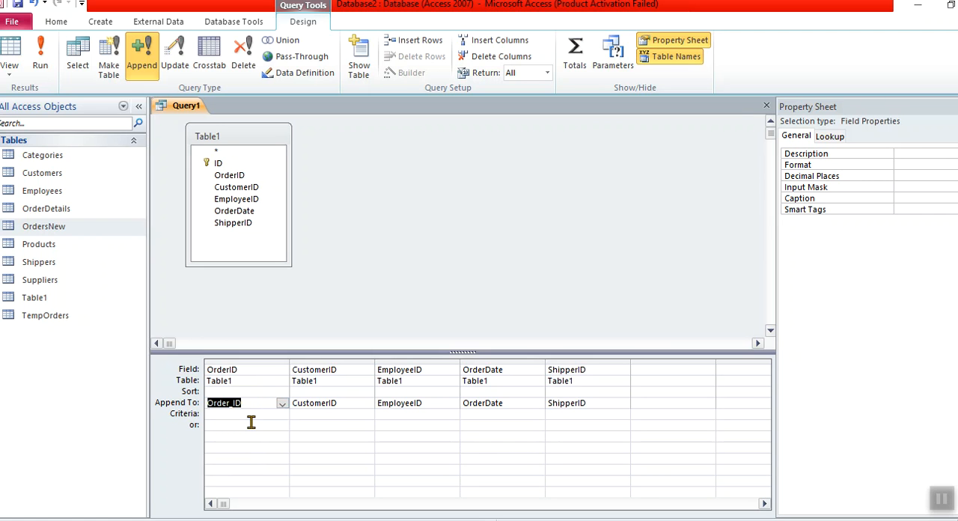
- Compare the first column's source field OrderID and its source table with its append target Order_ID
{"action": "left_click", "coordinate": [217, 372]}
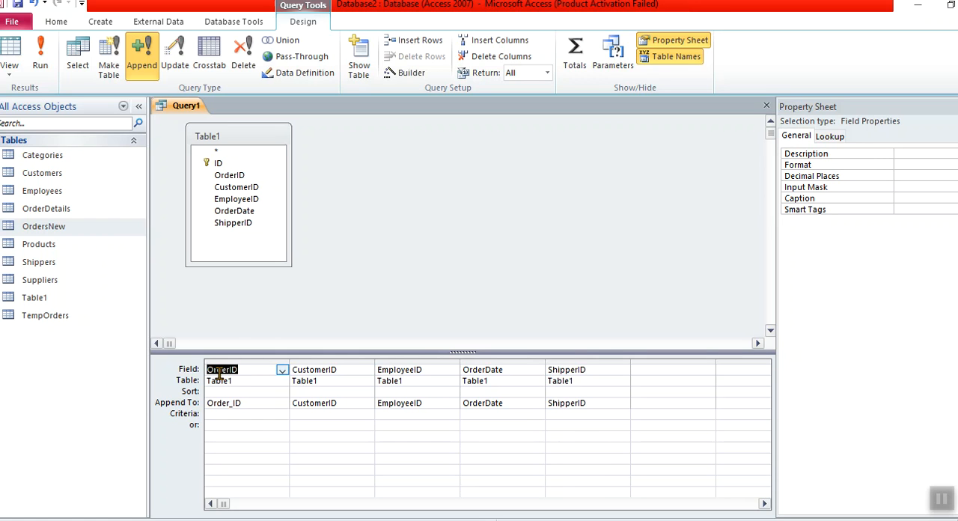
{"action": "left_click", "coordinate": [224, 402]}
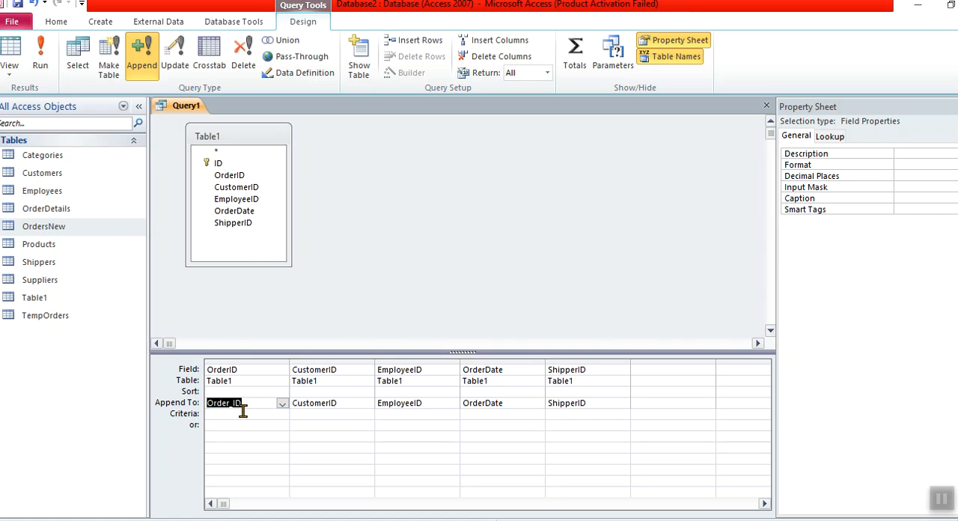
{"action": "left_click", "coordinate": [225, 370]}
{"action": "left_click", "coordinate": [223, 380]}
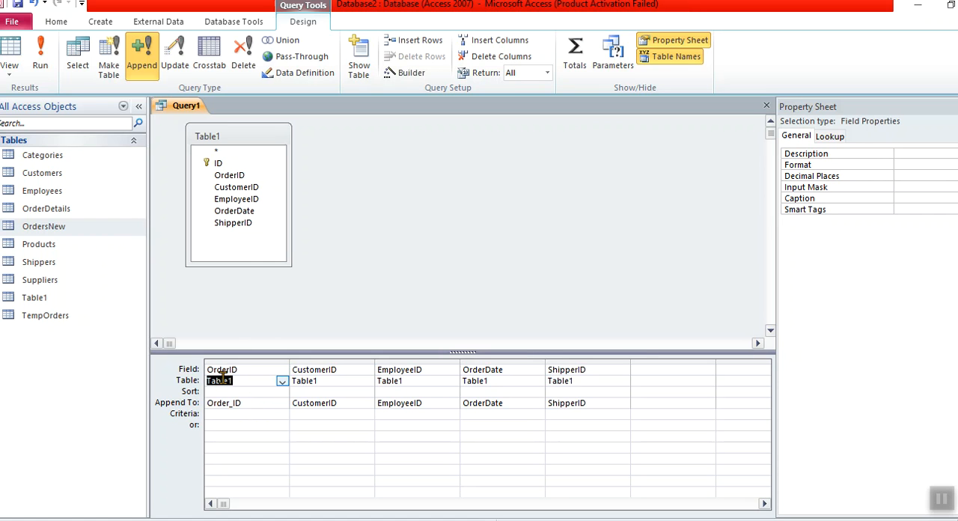
{"action": "left_click", "coordinate": [223, 403]}
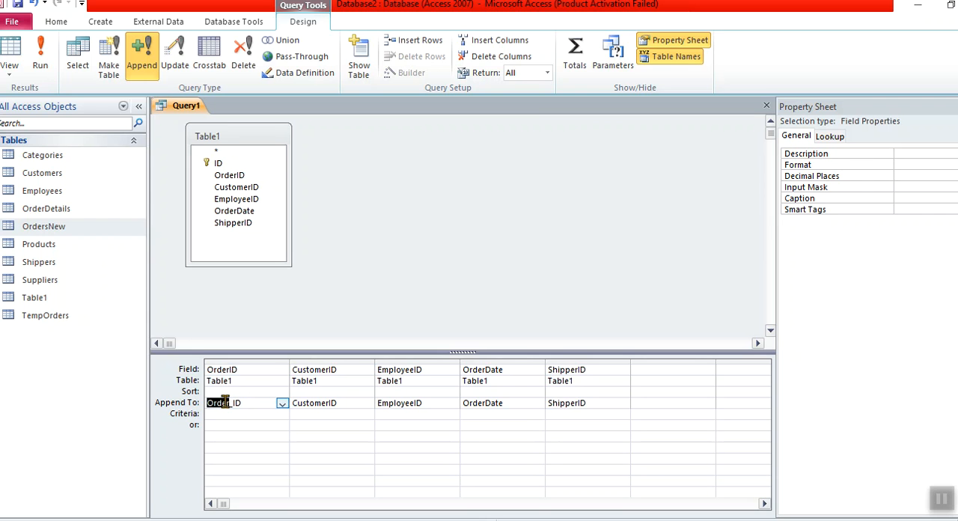
{"action": "left_click", "coordinate": [228, 370]}
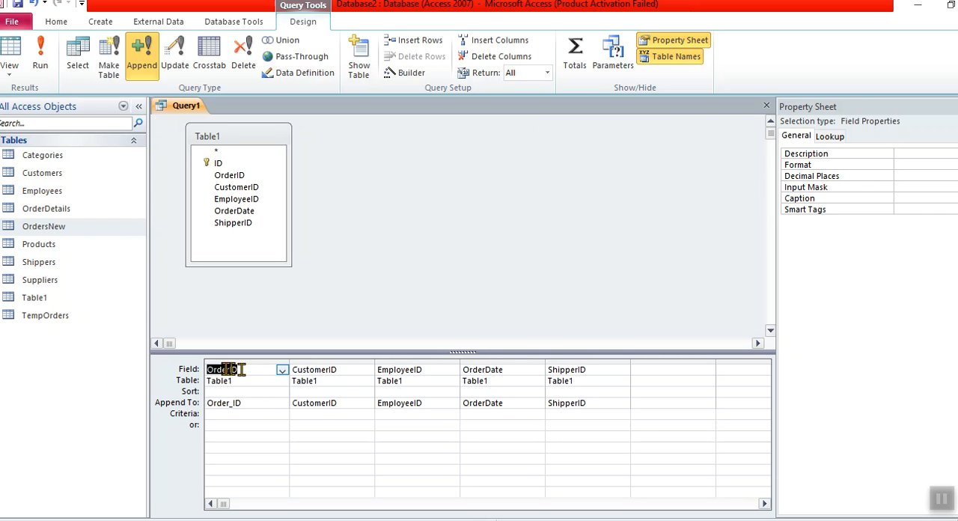
{"action": "left_click", "coordinate": [249, 404]}
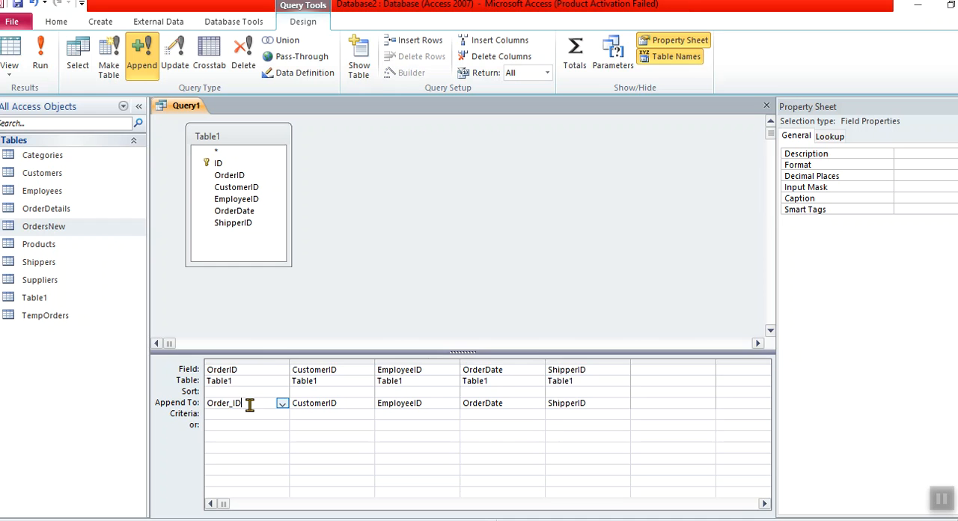
{"action": "left_click", "coordinate": [204, 405]}
{"action": "left_click", "coordinate": [210, 403]}
- Run the append query and confirm adding the Table1 rows to OrdersNew
{"action": "left_click", "coordinate": [40, 57]}
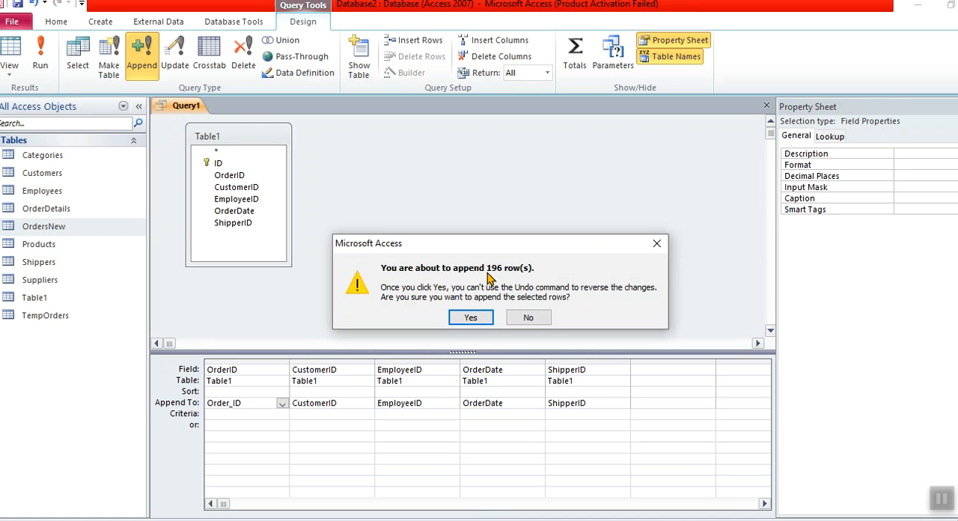
{"action": "left_click", "coordinate": [476, 316]}
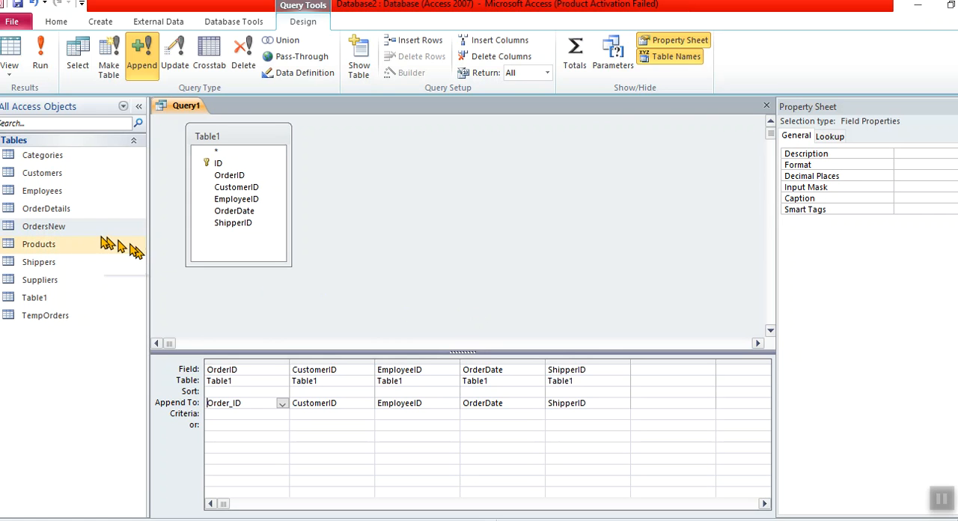
- Open the OrdersNew table and review the appended records from the first Order_ID through the last one
{"action": "double_click", "coordinate": [42, 233]}
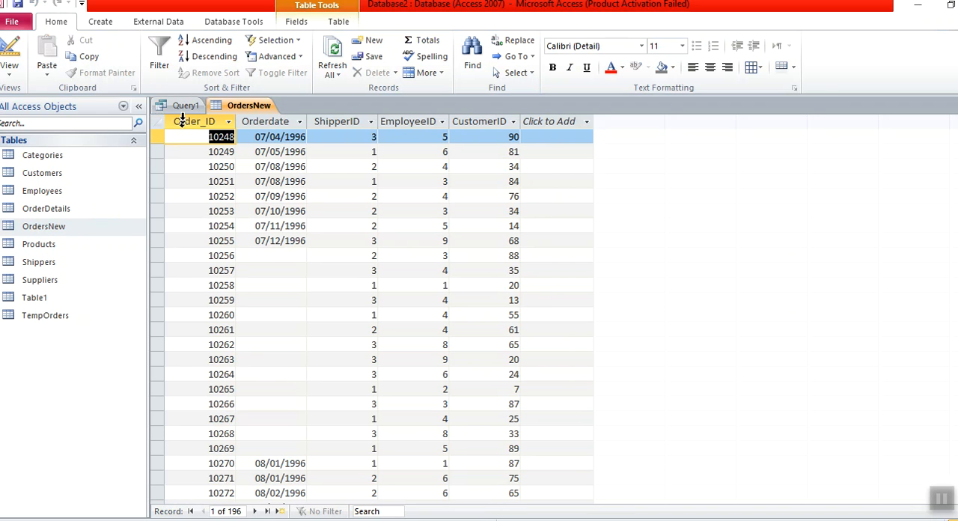
{"action": "left_click", "coordinate": [189, 152]}
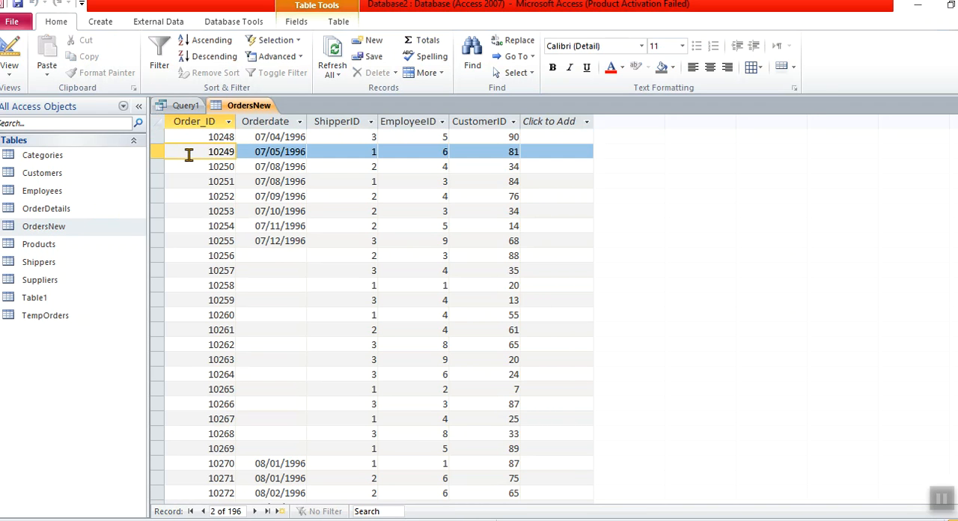
{"action": "key", "text": "Down"}
{"action": "key", "text": "Down"}
{"action": "key", "text": "Down"}
{"action": "key", "text": "Down"}
{"action": "key", "text": "Down"}
{"action": "key", "text": "Down"}
{"action": "key", "text": "Down"}
{"action": "key", "text": "Down"}
{"action": "key", "text": "Down"}
{"action": "key", "text": "Down"}
{"action": "key", "text": "Down"}
{"action": "key", "text": "Down"}
{"action": "key", "text": "Down"}
{"action": "key", "text": "Down"}
{"action": "key", "text": "Down"}
{"action": "key", "text": "Down"}
{"action": "key", "text": "Down"}
{"action": "key", "text": "Down"}
{"action": "key", "text": "Down"}
{"action": "key", "text": "Down"}
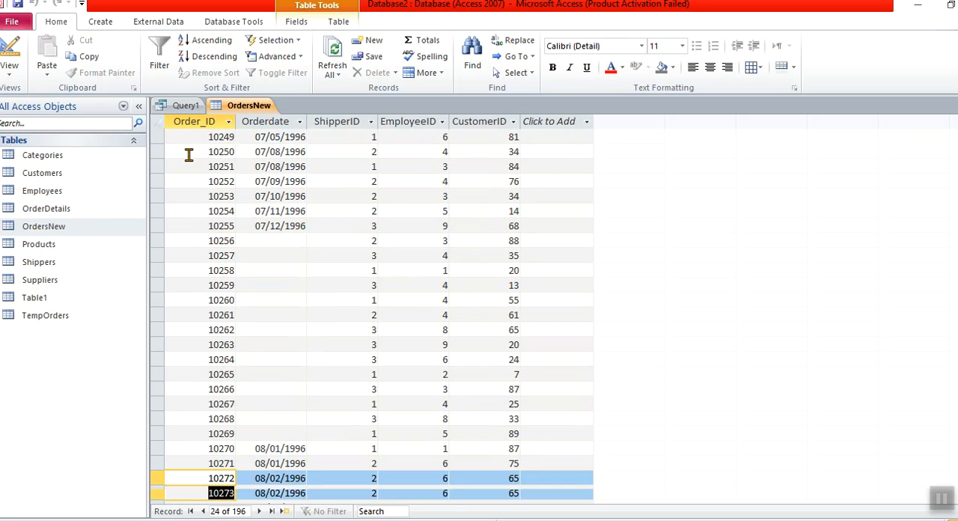
{"action": "key", "text": "Down"}
{"action": "key", "text": "Down"}
{"action": "key", "text": "Down"}
{"action": "key", "text": "Down"}
{"action": "key", "text": "Down"}
{"action": "key", "text": "Down"}
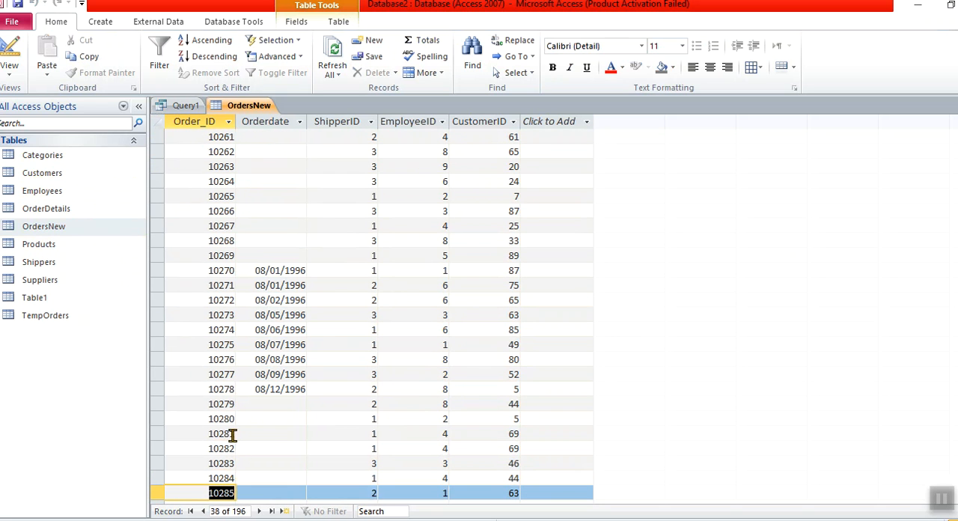
{"action": "left_click", "coordinate": [275, 511]}
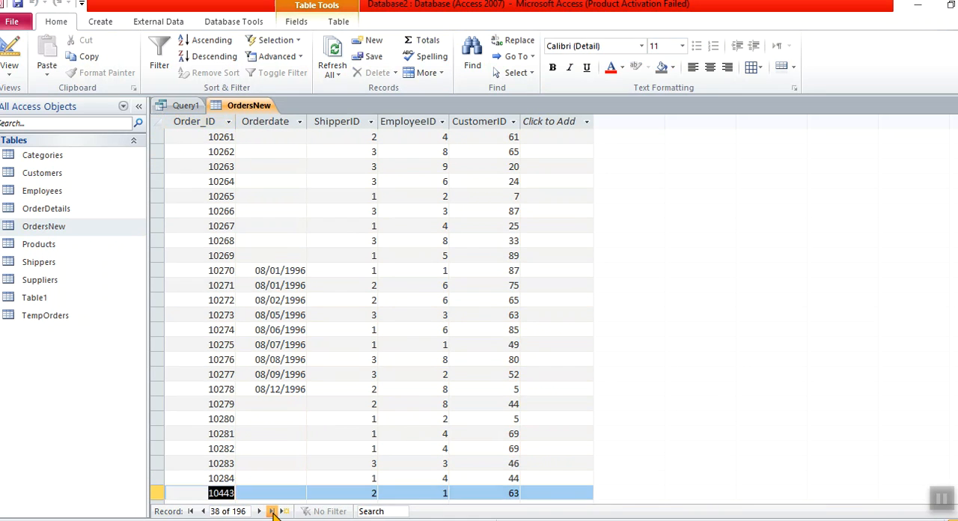
{"action": "left_click", "coordinate": [225, 493]}
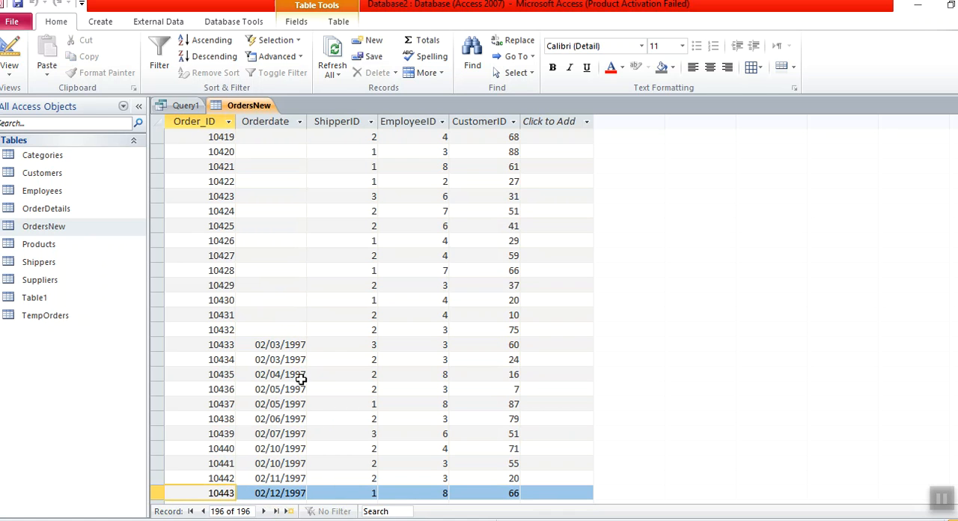
{"action": "double_click", "coordinate": [224, 491]}
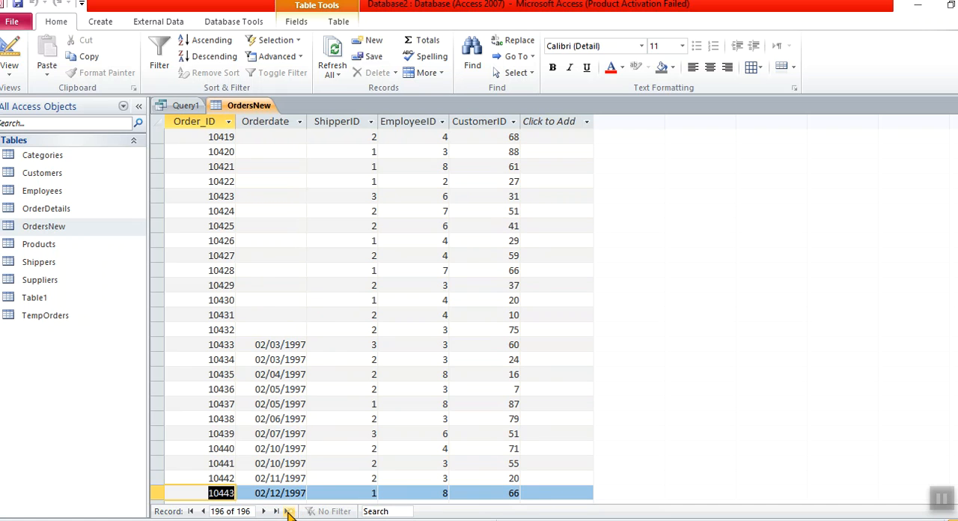
- Start a new record at the end of OrdersNew with the Orderdate 01/01/1997
{"action": "left_click", "coordinate": [289, 511]}
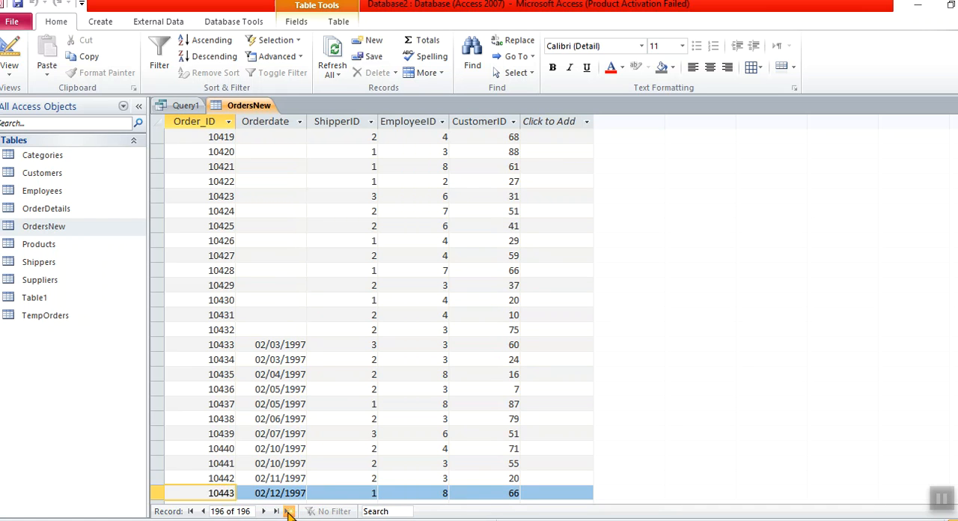
{"action": "left_click", "coordinate": [268, 497]}
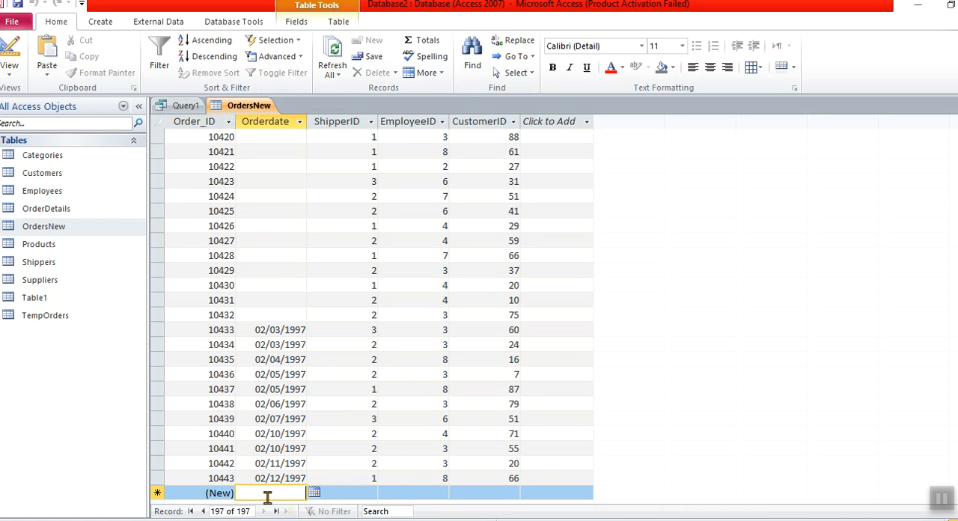
{"action": "type", "text": "01/01"}
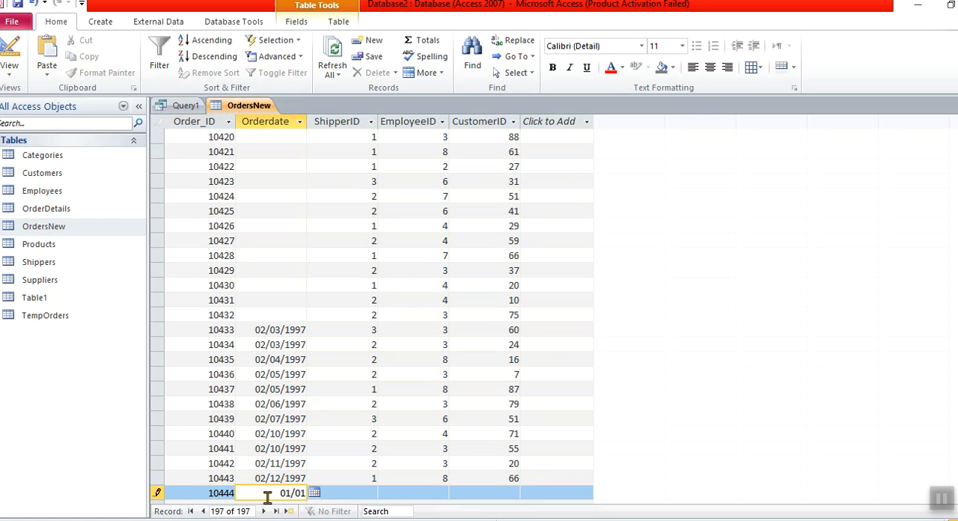
{"action": "type", "text": "/1997"}
{"action": "key", "text": "Tab"}
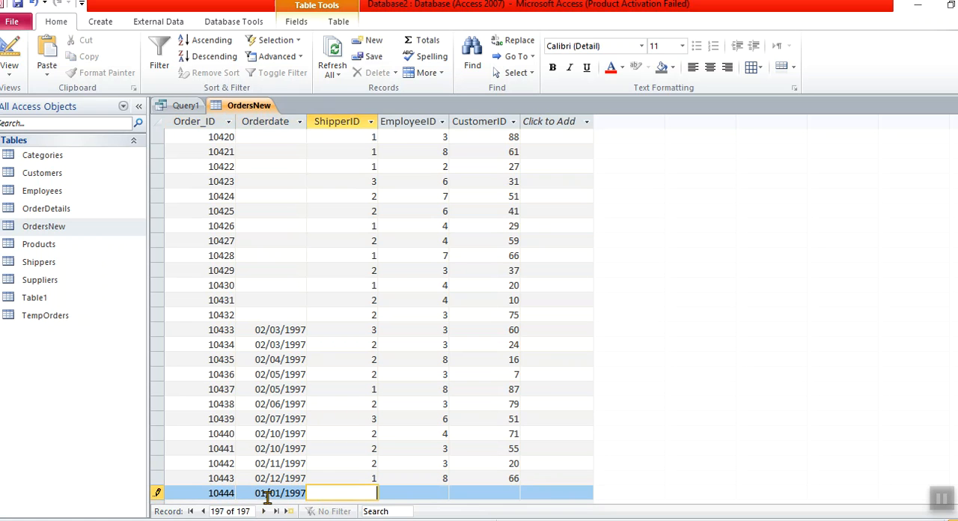
- Complete the new OrdersNew record with ShipperID 1, EmployeeID 1 and CustomerID 33, and save it
{"action": "double_click", "coordinate": [223, 494]}
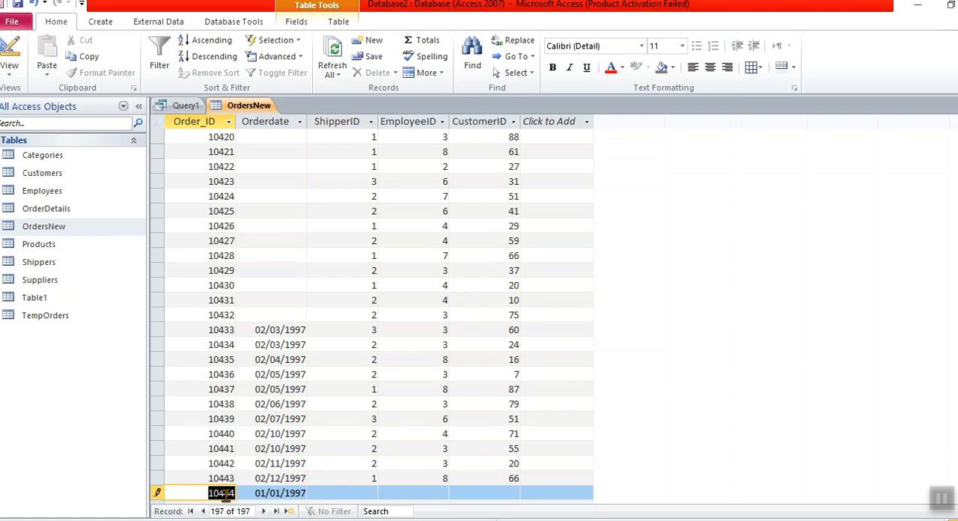
{"action": "left_click", "coordinate": [354, 493]}
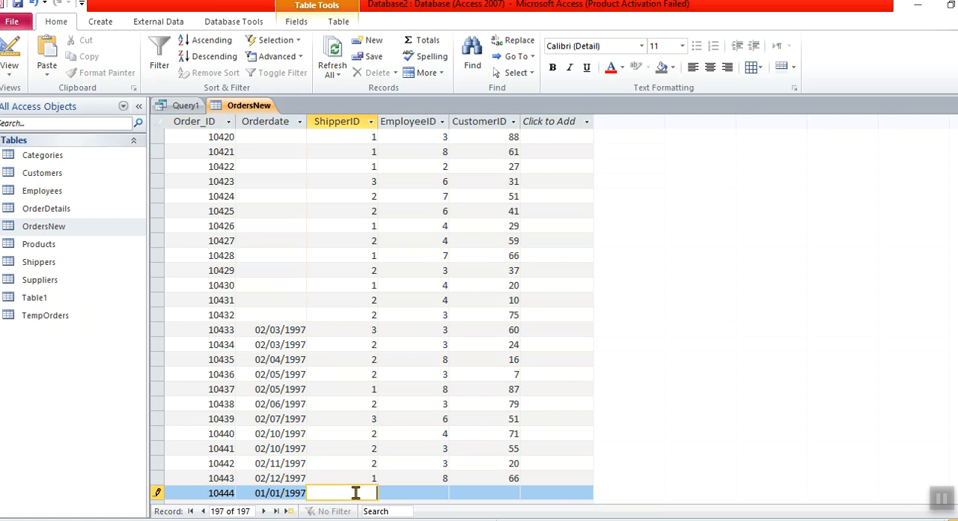
{"action": "type", "text": "1"}
{"action": "key", "text": "Tab"}
{"action": "type", "text": "1"}
{"action": "key", "text": "Tab"}
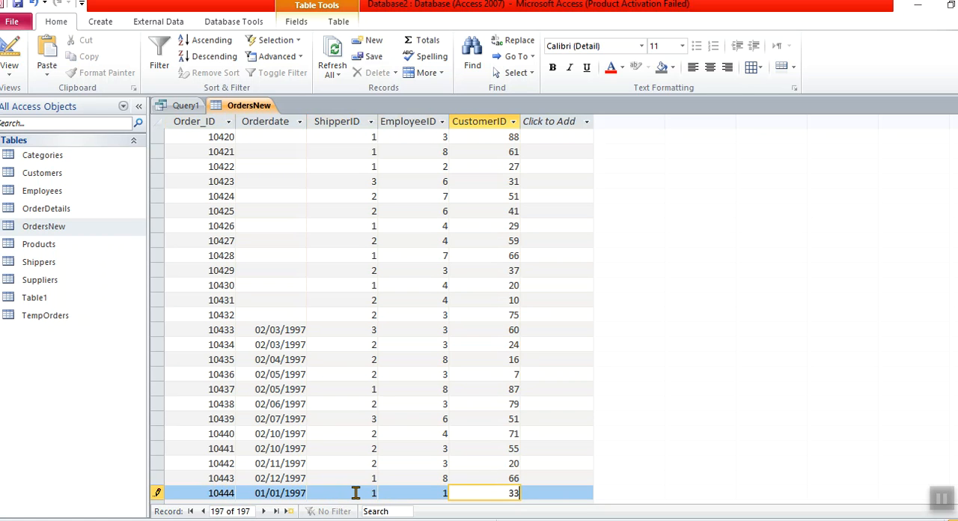
{"action": "key", "text": "Tab"}
{"action": "key", "text": "Down"}
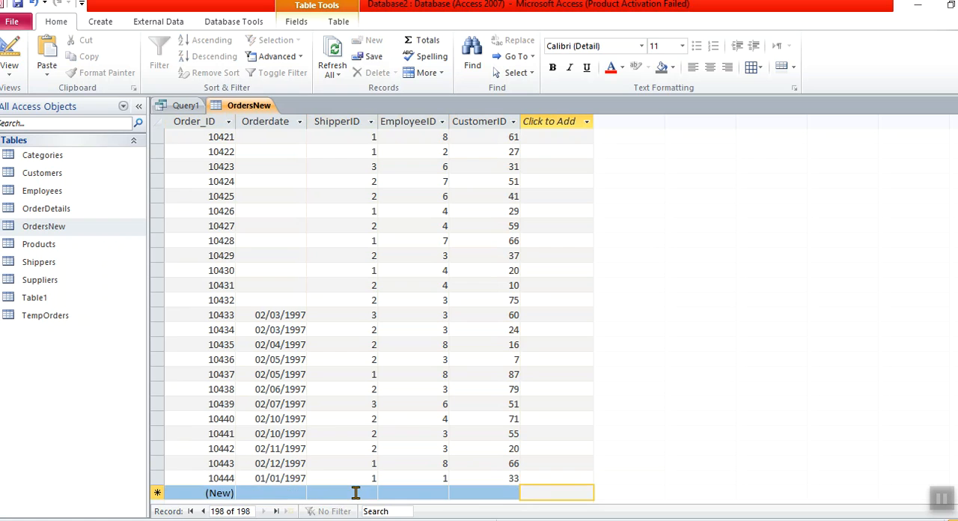
{"action": "left_click", "coordinate": [275, 478]}
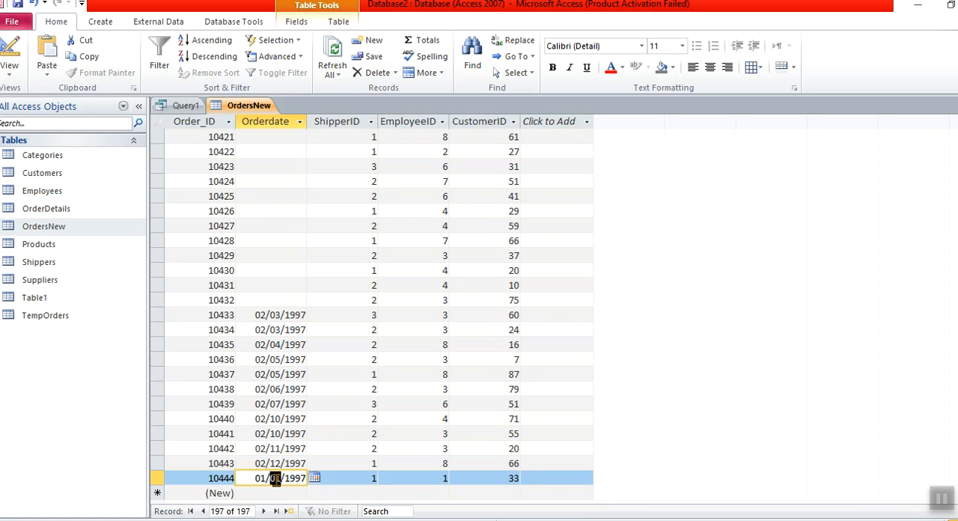
{"action": "left_click", "coordinate": [18, 304]}
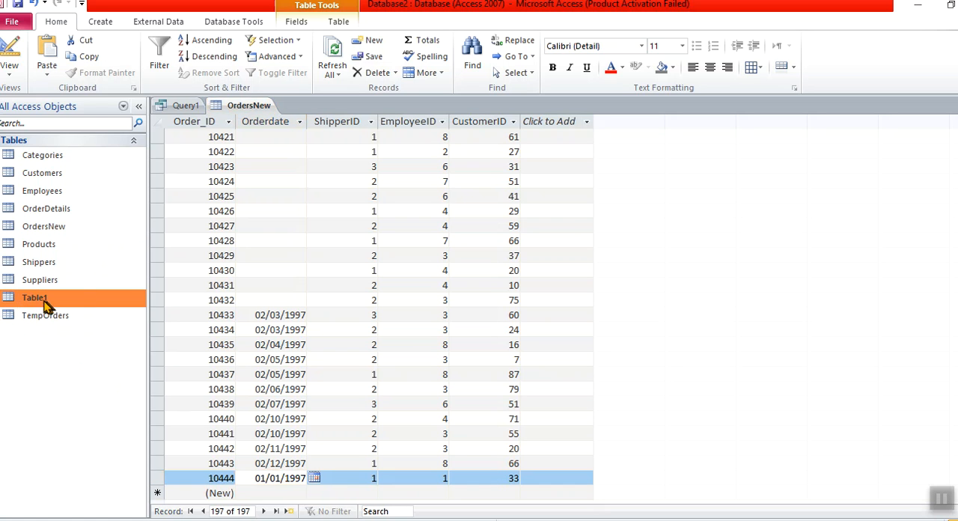
{"action": "left_click", "coordinate": [54, 229]}
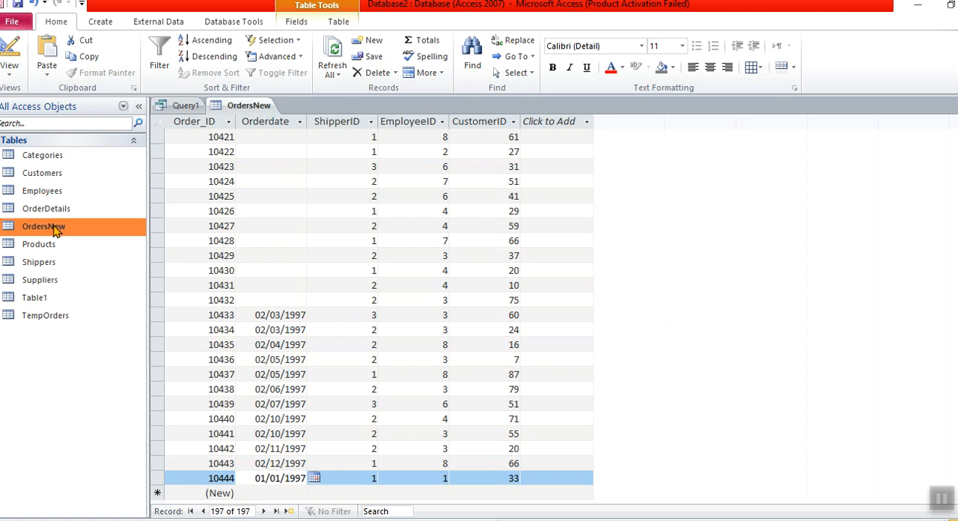
- Check the Order_ID field's data type in the OrdersNew design and return to the datasheet's new record row
{"action": "left_click", "coordinate": [238, 107]}
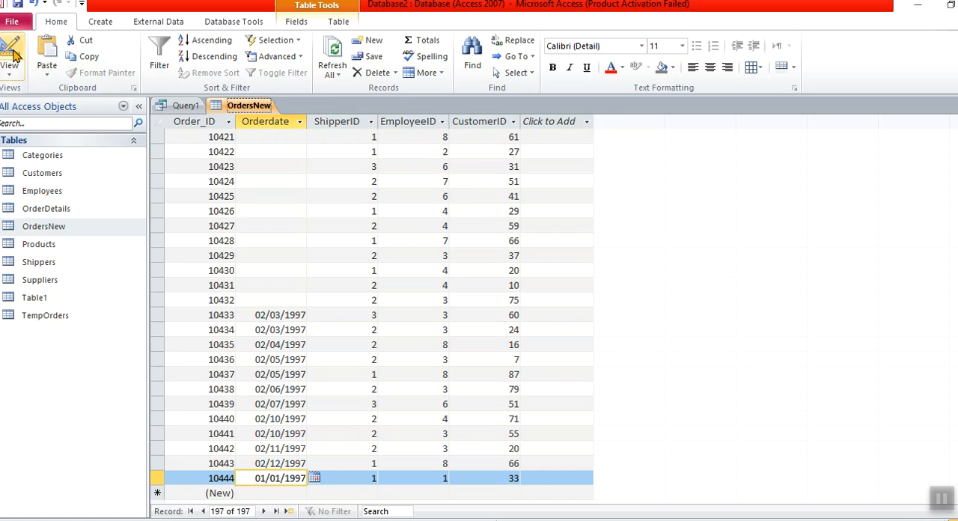
{"action": "left_click", "coordinate": [18, 75]}
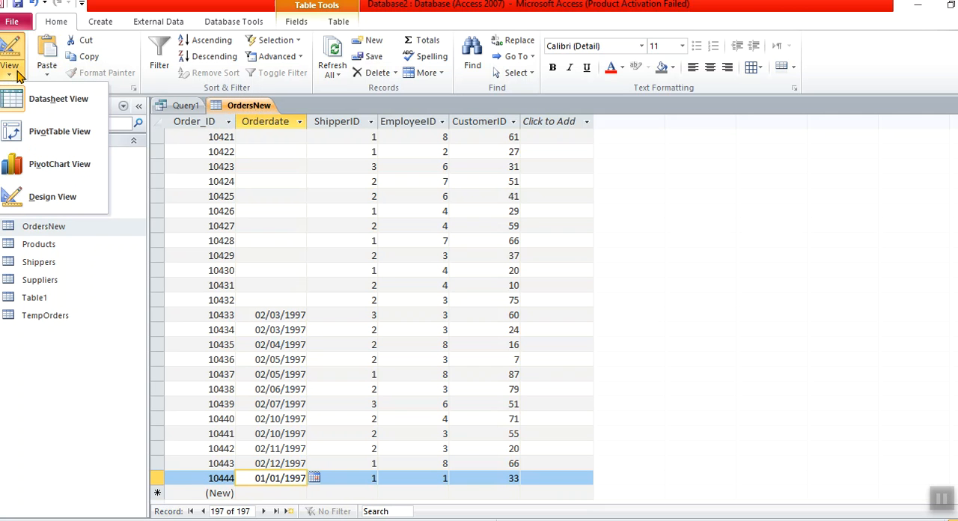
{"action": "left_click", "coordinate": [56, 196]}
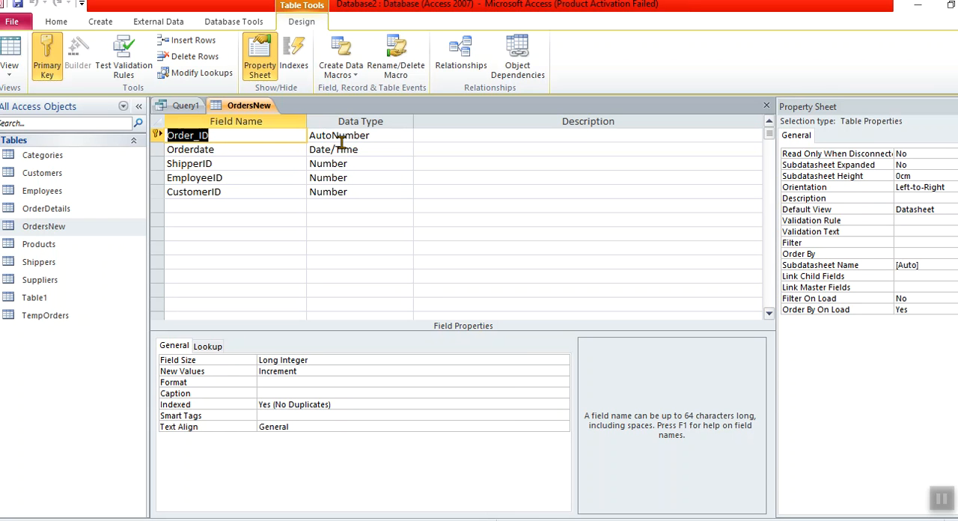
{"action": "left_click", "coordinate": [16, 46]}
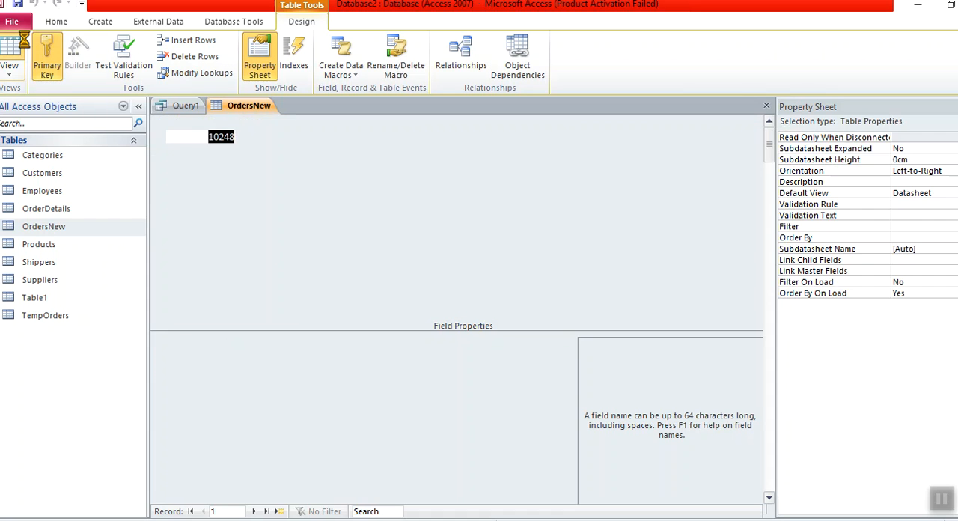
{"action": "left_click", "coordinate": [281, 511]}
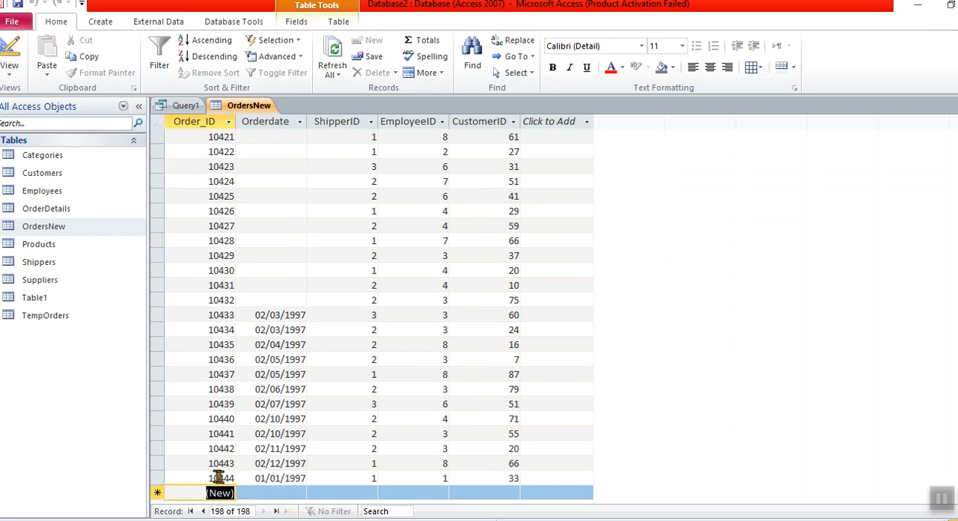